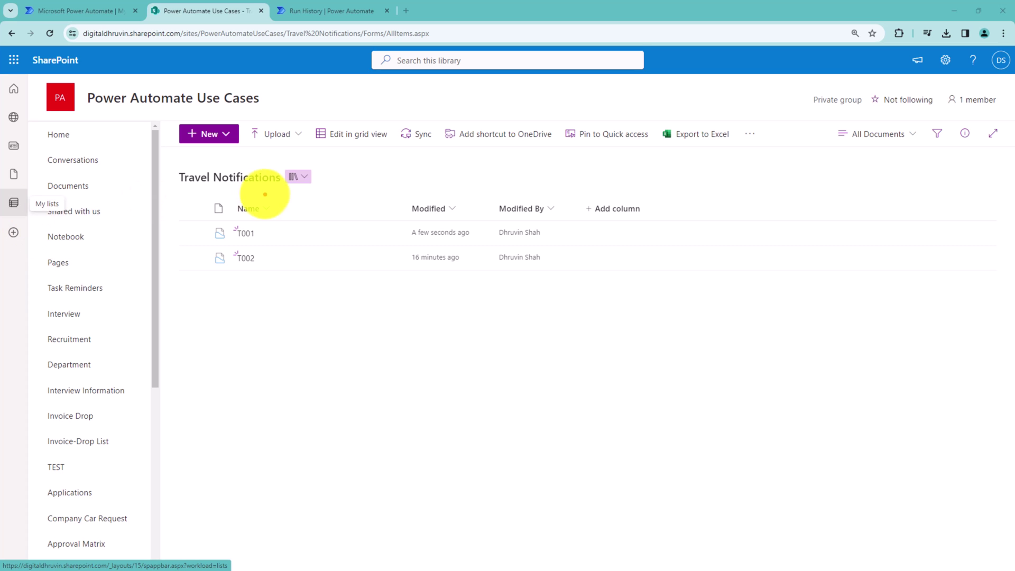
Highlight the Travel Notifications library, then add a Travel Docs document set named T003.
mouse_move(266, 191)
left_mouse_down()
mouse_move(317, 177)
mouse_move(211, 153)
mouse_move(177, 159)
mouse_move(187, 193)
left_mouse_up()
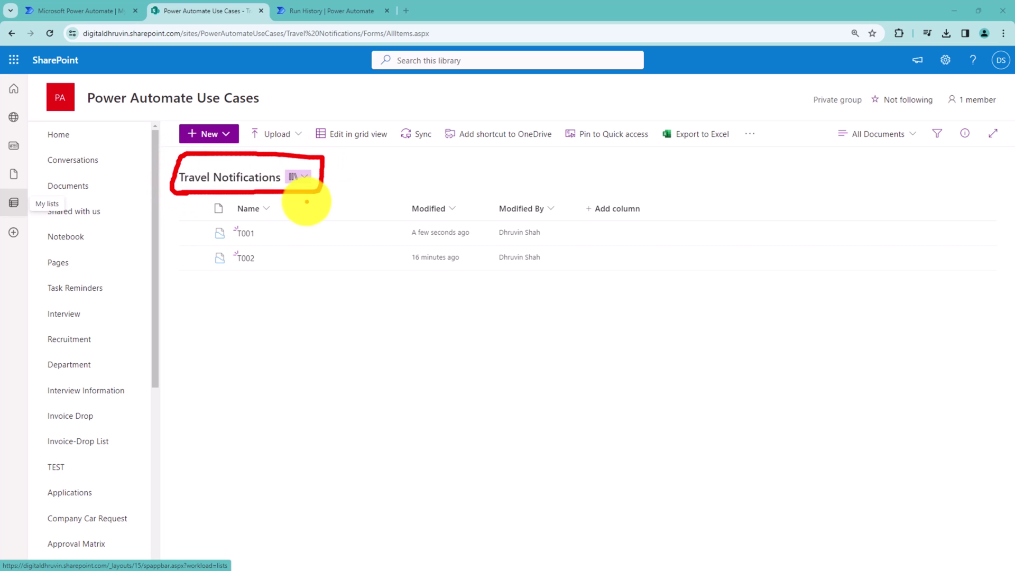
mouse_move(205, 294)
left_mouse_down()
mouse_move(498, 299)
mouse_move(697, 283)
mouse_move(585, 181)
mouse_move(287, 185)
mouse_move(188, 199)
mouse_move(177, 279)
mouse_move(226, 298)
left_mouse_up()
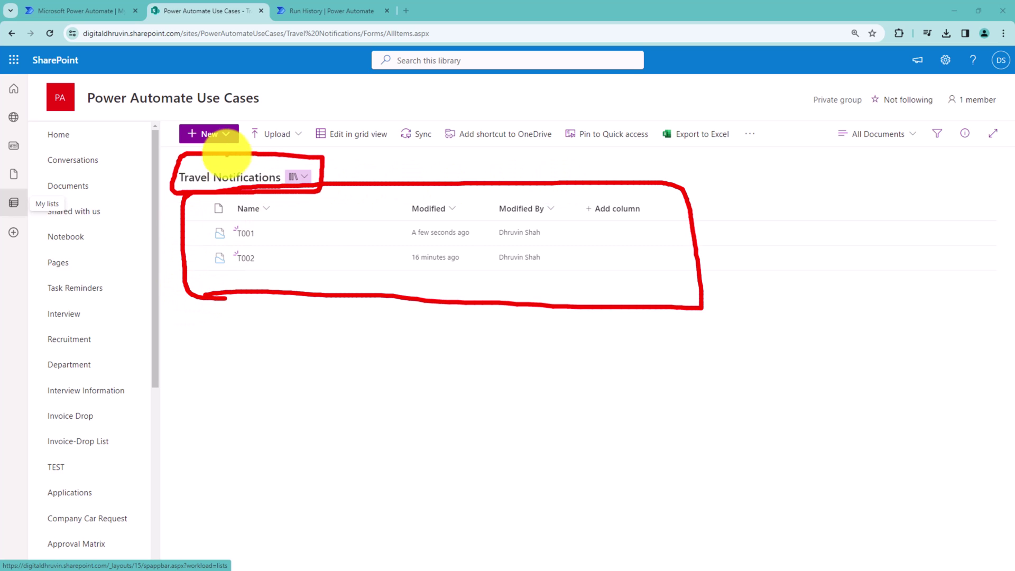
left_click(227, 134)
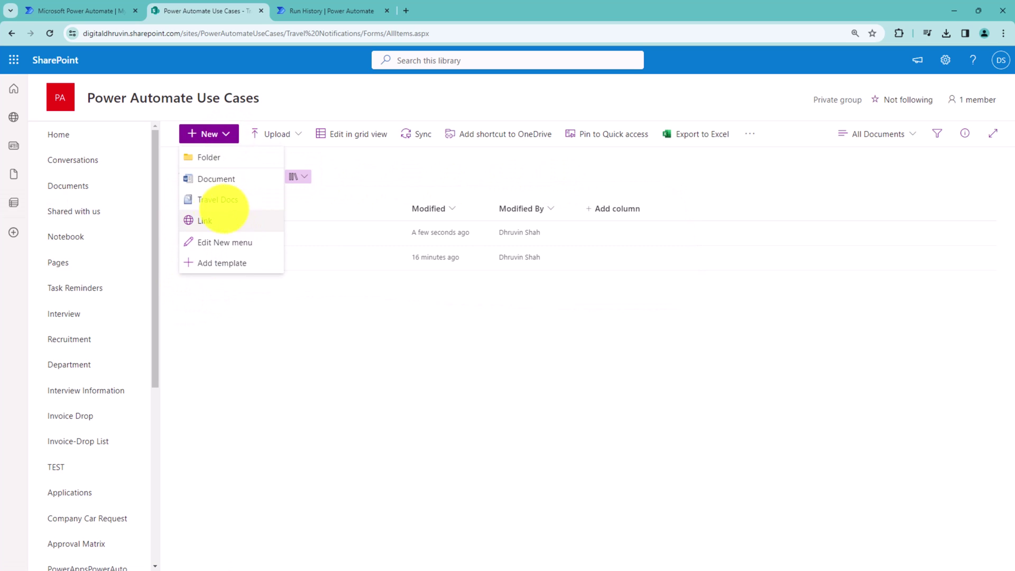
mouse_move(178, 210)
left_mouse_down()
mouse_move(249, 208)
mouse_move(255, 192)
mouse_move(177, 194)
left_mouse_up()
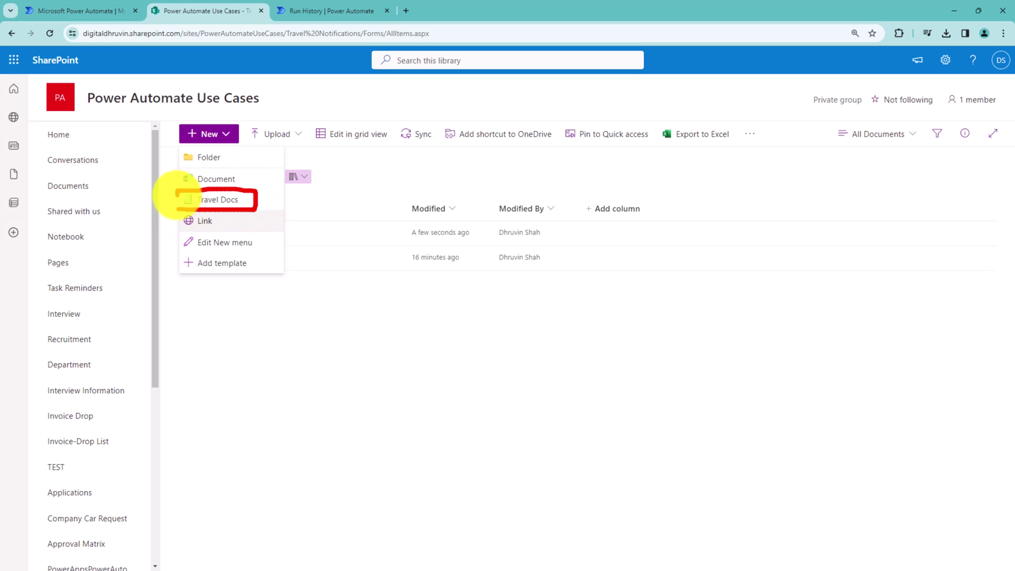
left_click(218, 200)
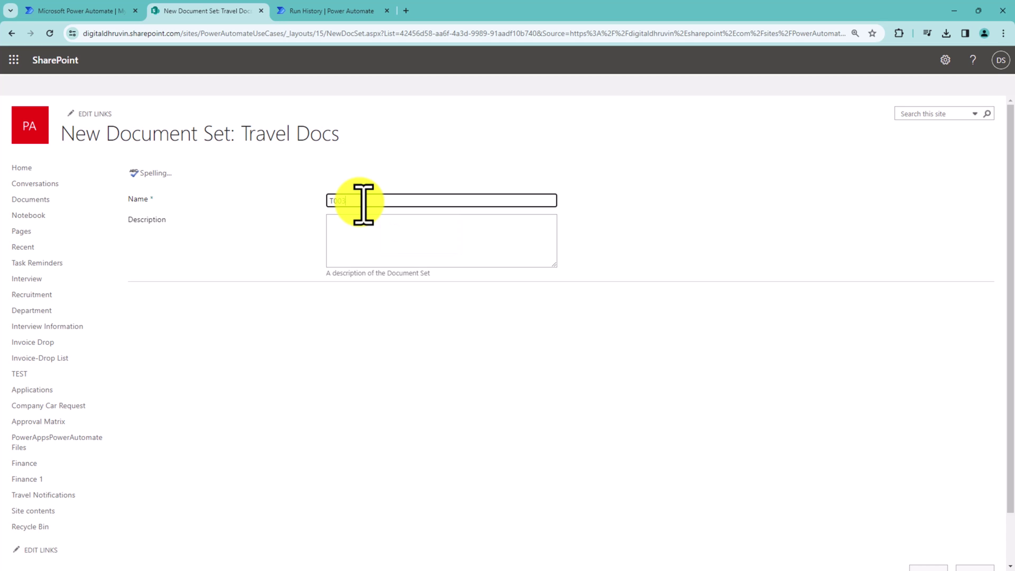
left_click(924, 567)
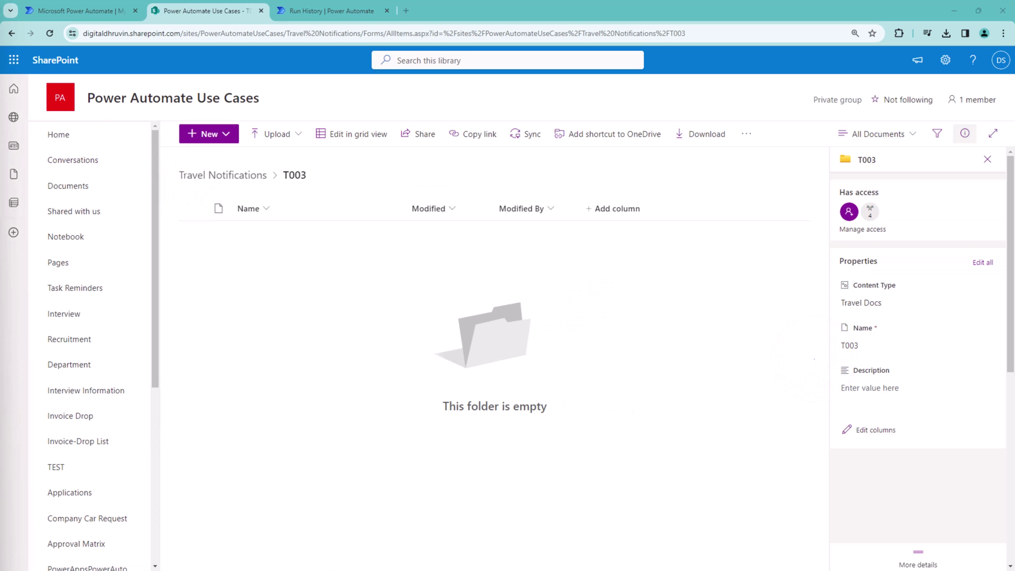
Add the Email.docx Word file to T003 and go back to the Travel Notifications library.
left_click_drag(405, 489, 431, 334)
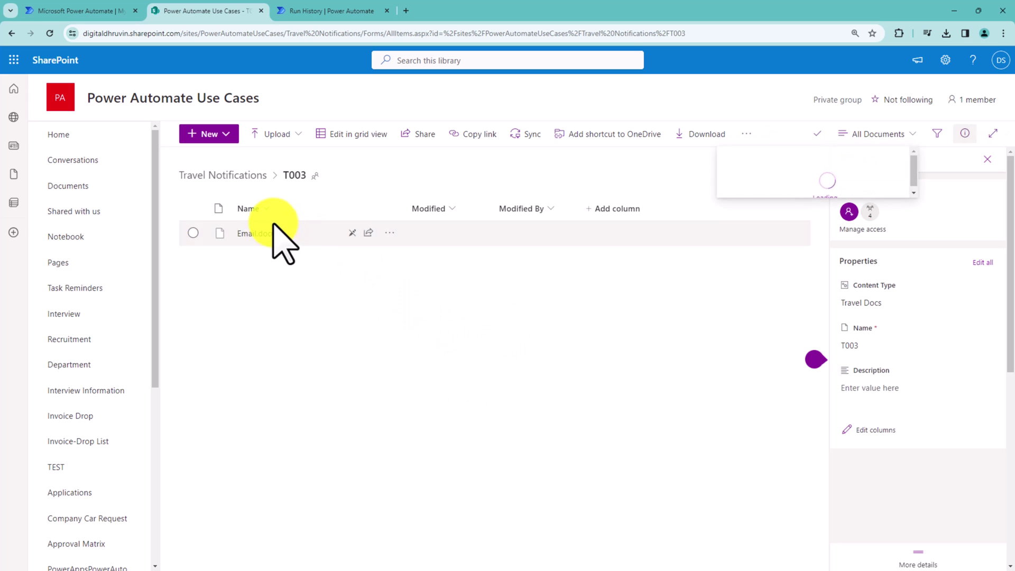
left_click(235, 175)
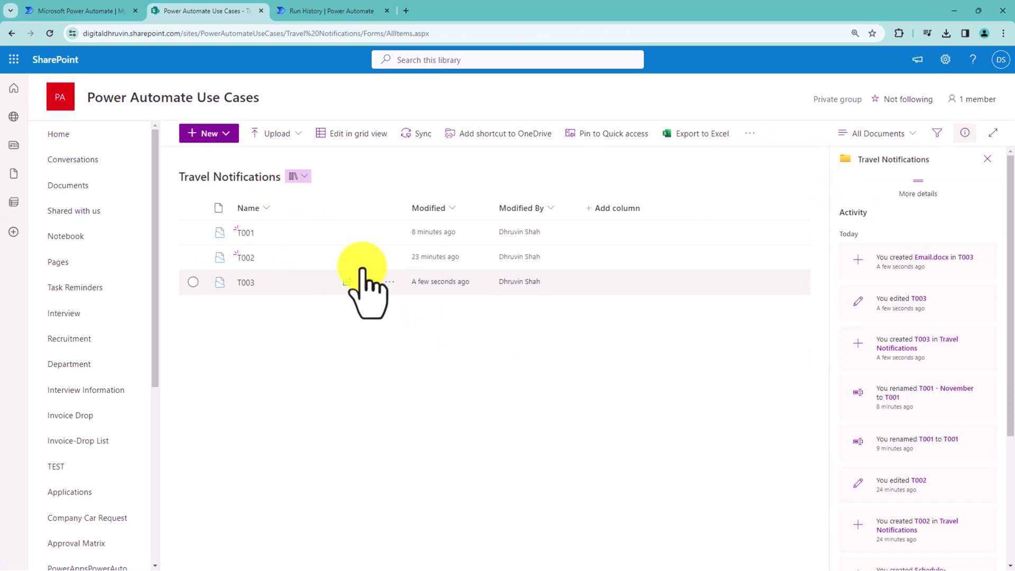
mouse_move(198, 320)
left_mouse_down()
mouse_move(249, 319)
mouse_move(340, 227)
mouse_move(251, 193)
mouse_move(182, 254)
mouse_move(186, 313)
mouse_move(232, 328)
left_mouse_up()
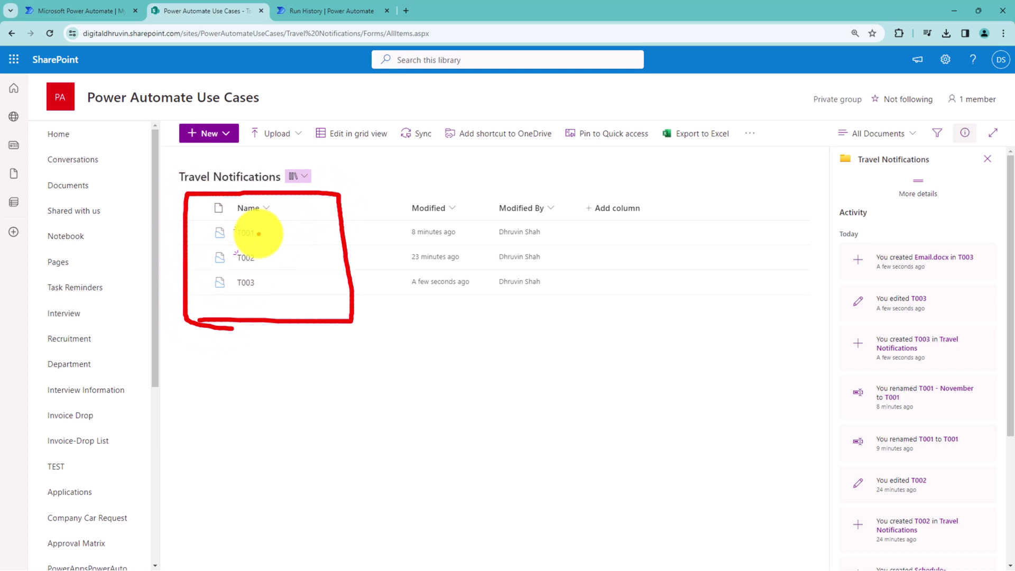
Annotate the T001 row with the month name that will be appended, then clear the annotations.
left_click(237, 242)
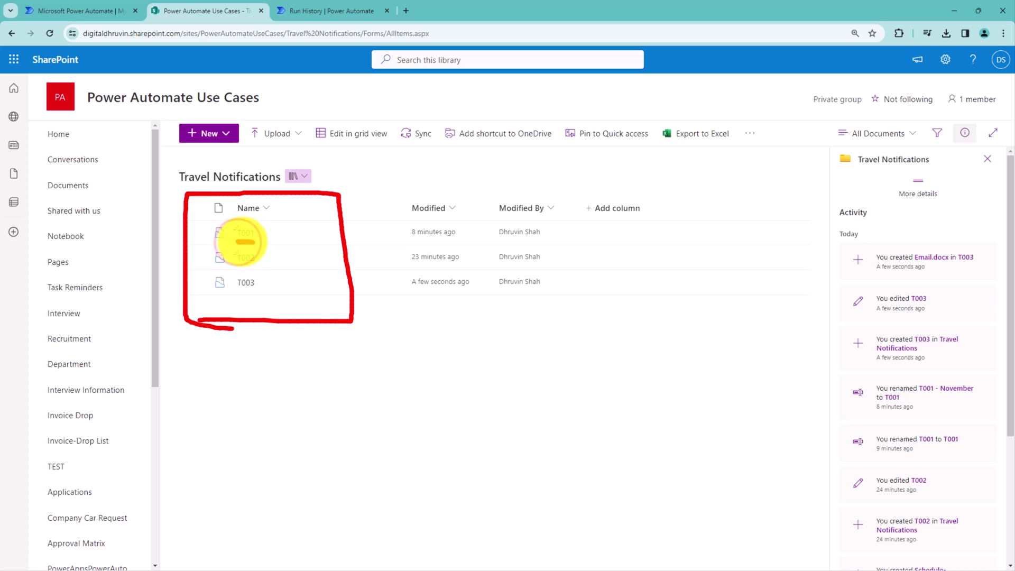
left_click(264, 234)
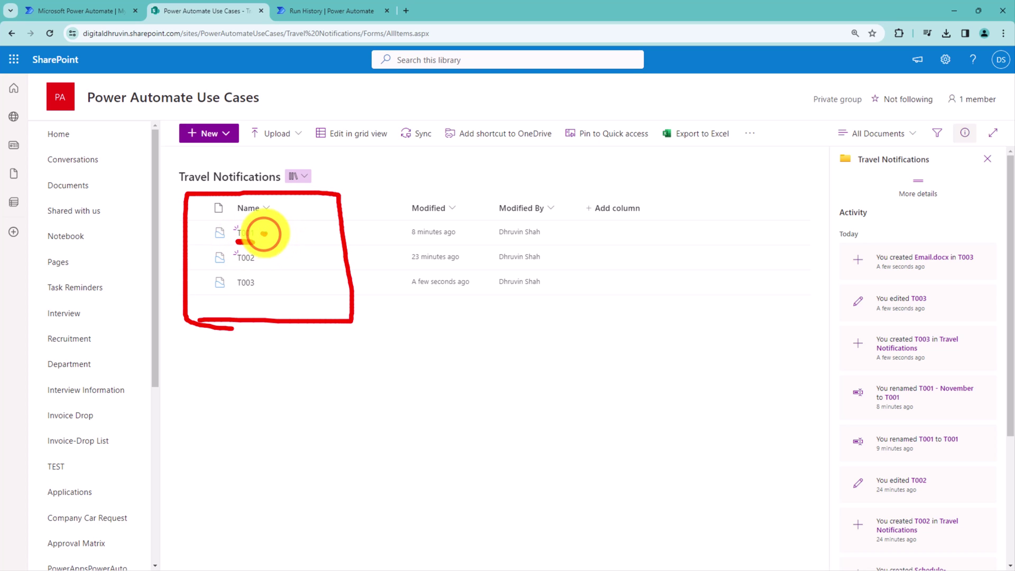
left_click(275, 231)
mouse_move(275, 242)
left_mouse_down()
mouse_move(293, 226)
mouse_move(307, 243)
mouse_move(327, 227)
left_mouse_up()
left_click(317, 226)
left_click_drag(183, 246, 341, 245)
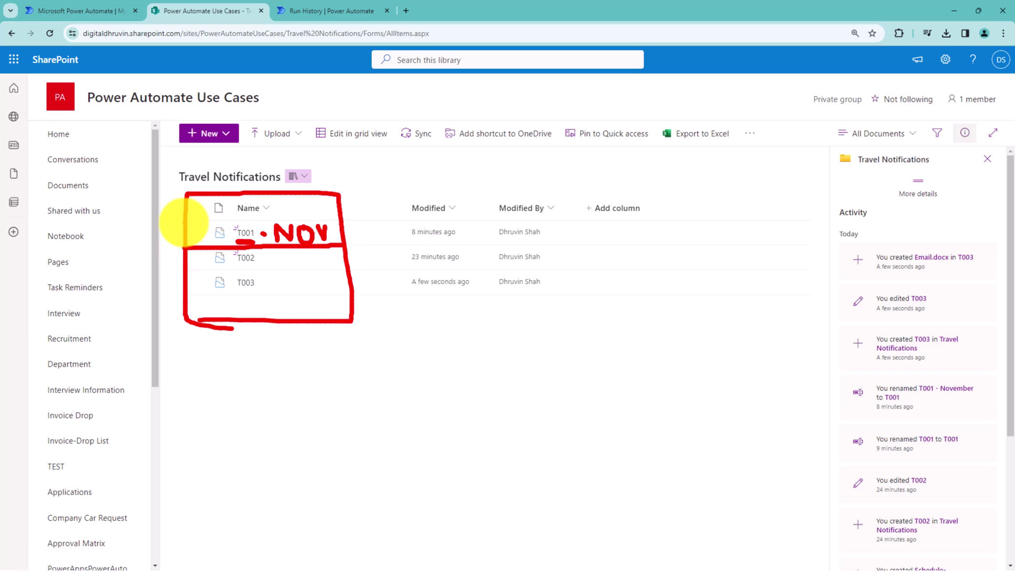
left_click_drag(183, 219, 331, 220)
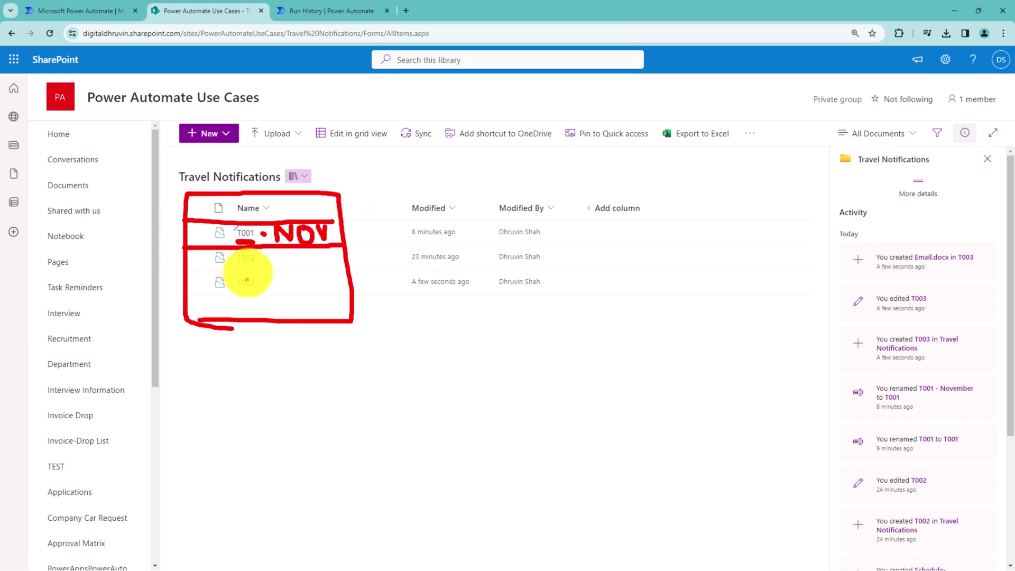
key("Escape")
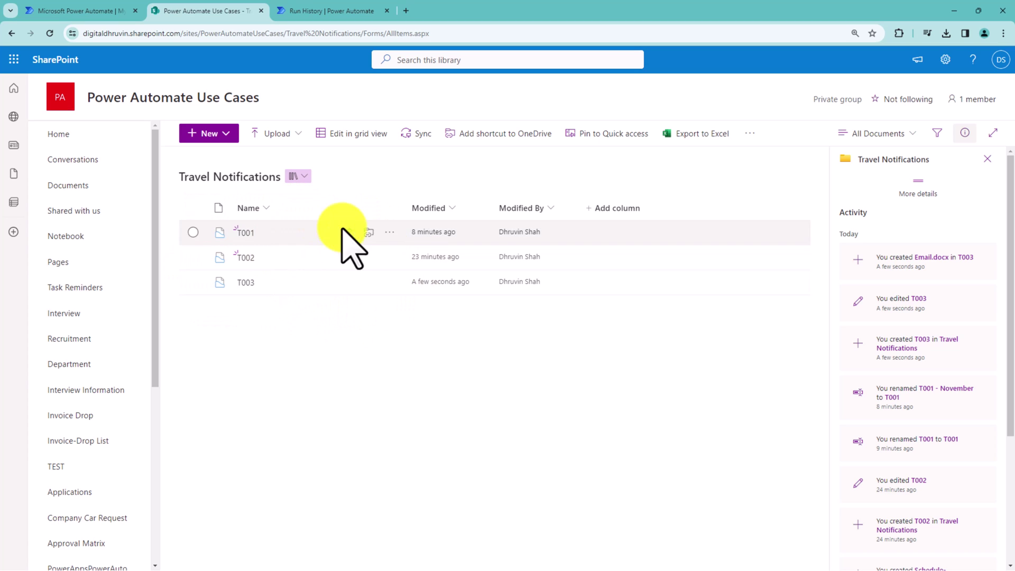
Close the details pane and expand the flow's Get files step showing Travel Notifications, Top Count 1.
left_click(987, 159)
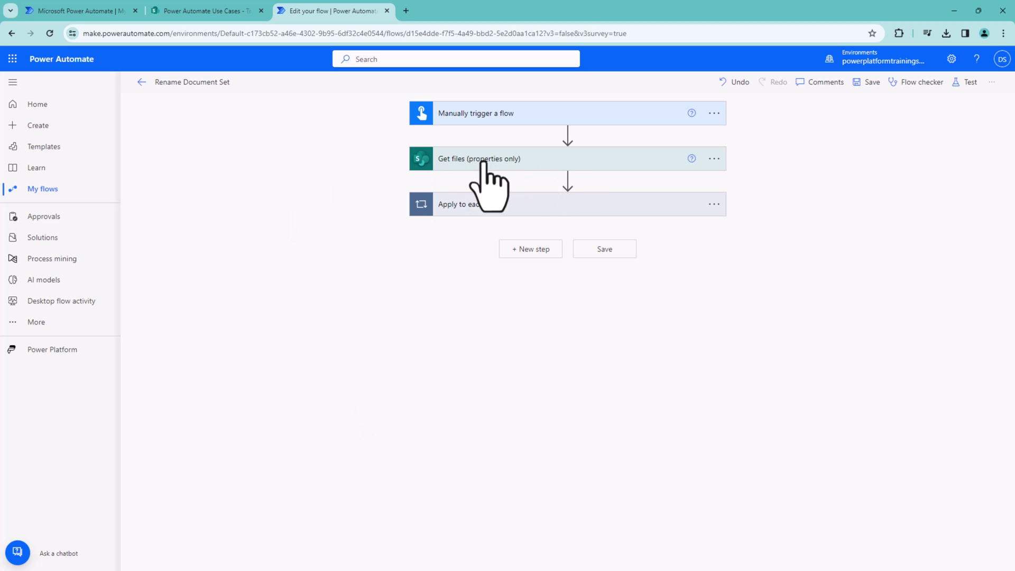
left_click(562, 156)
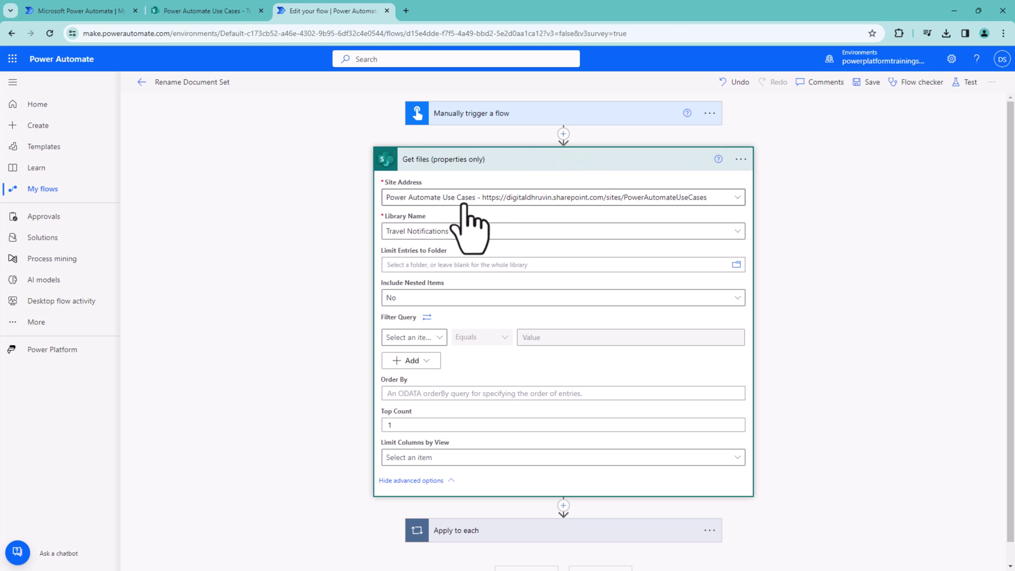
left_click_drag(384, 211, 539, 212)
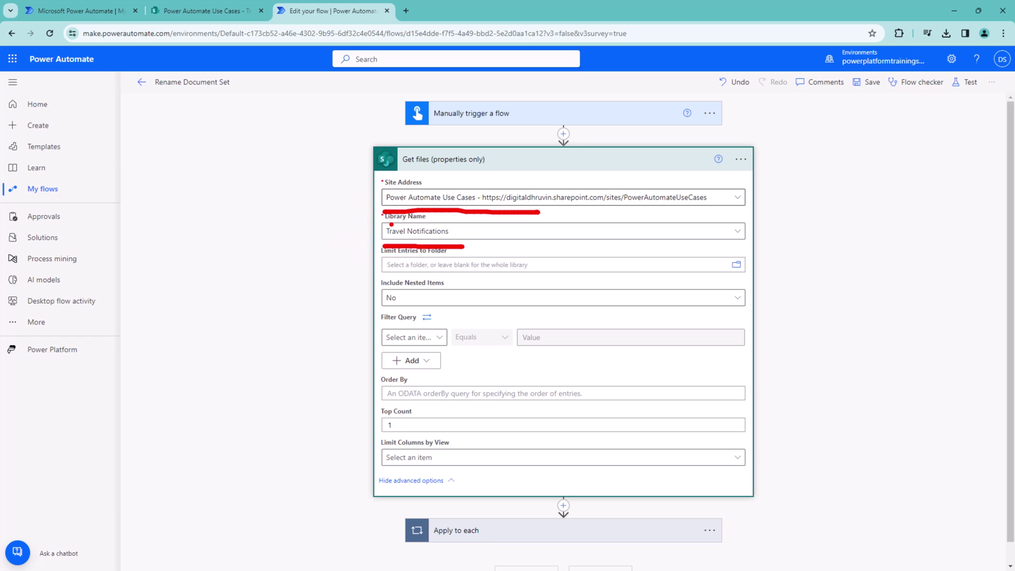
key("Escape")
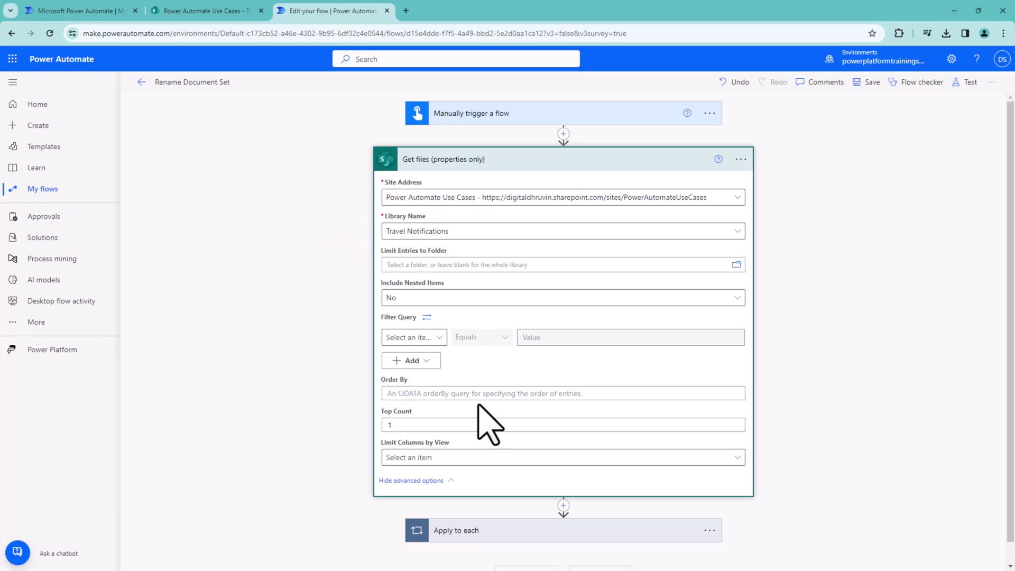
Add a Send an HTTP request to SharePoint action after Get files for the Power Automate Use Cases site.
left_click(564, 505)
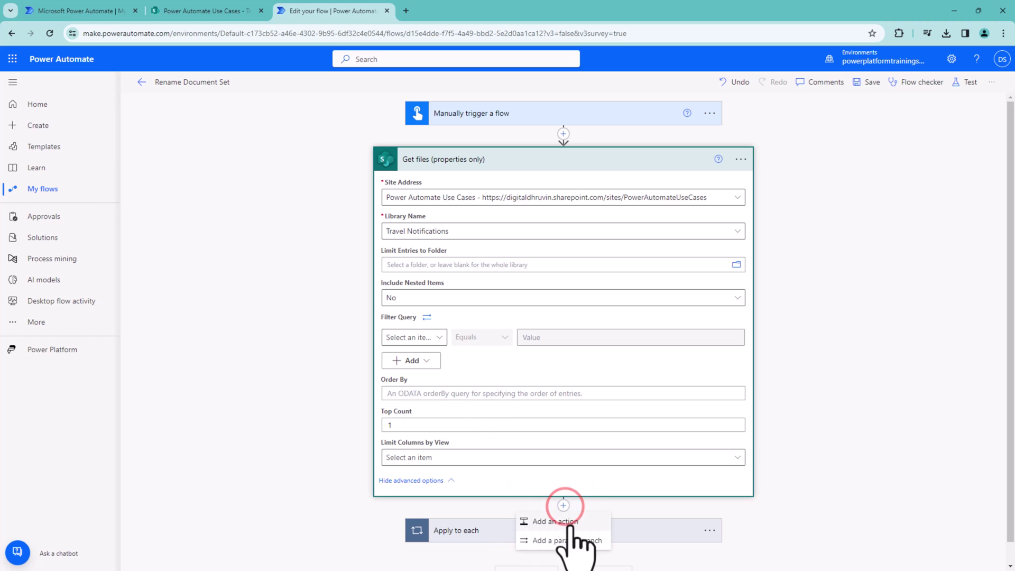
left_click(569, 524)
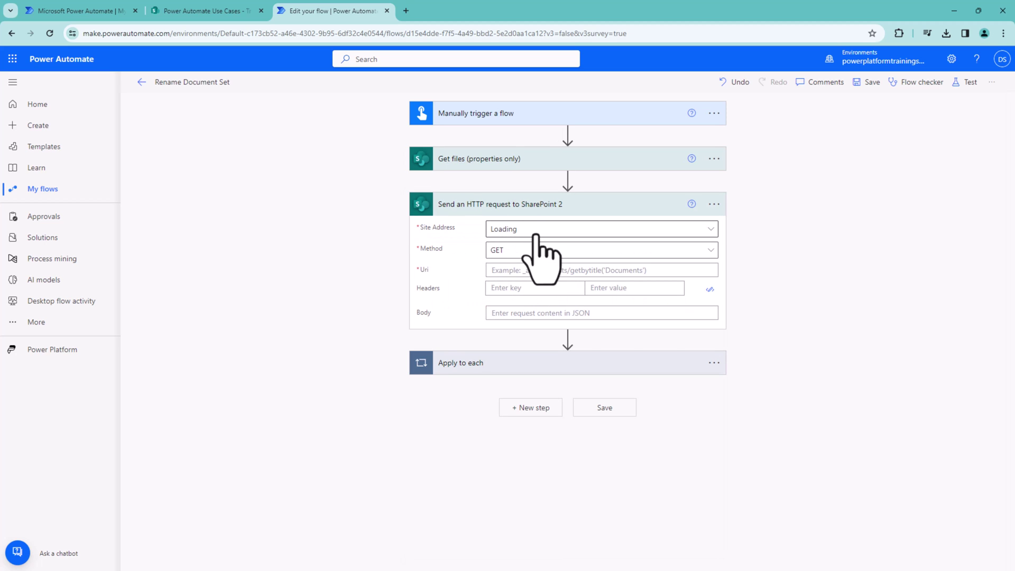
left_click(535, 231)
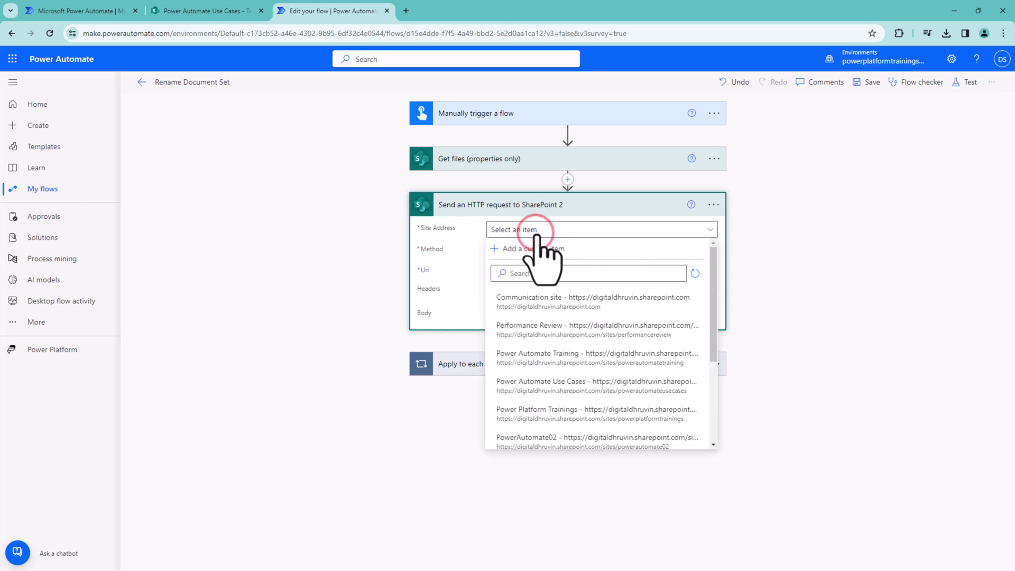
left_click(569, 376)
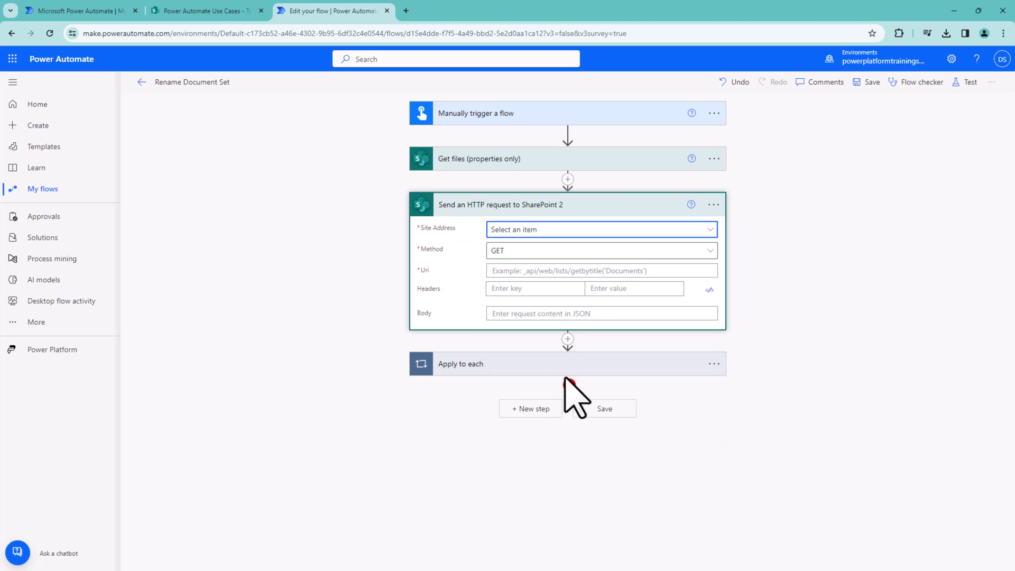
Set the request method to POST and paste the GetFolderByServerRelativeUrl('')/ListItemAllFields Uri.
left_click(518, 251)
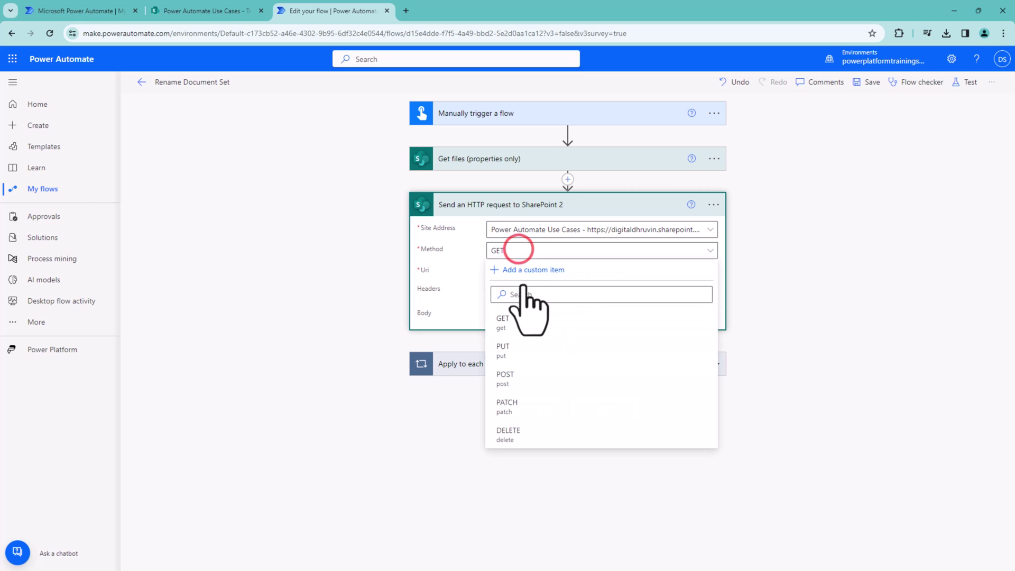
left_click(526, 380)
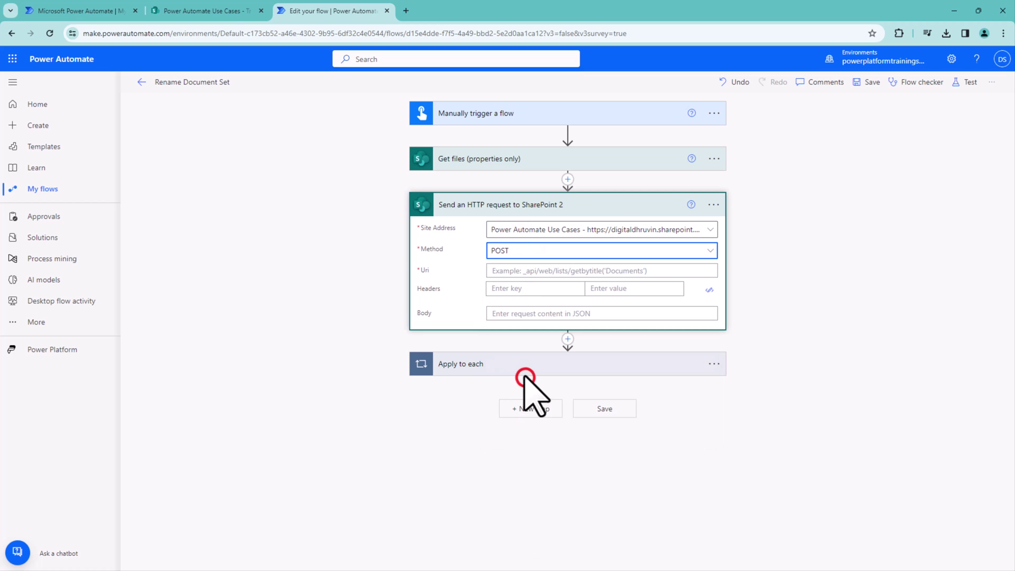
left_click(499, 271)
type("_api/web/GetFolderByServerRelativeUrl('')/ListItemAllFields")
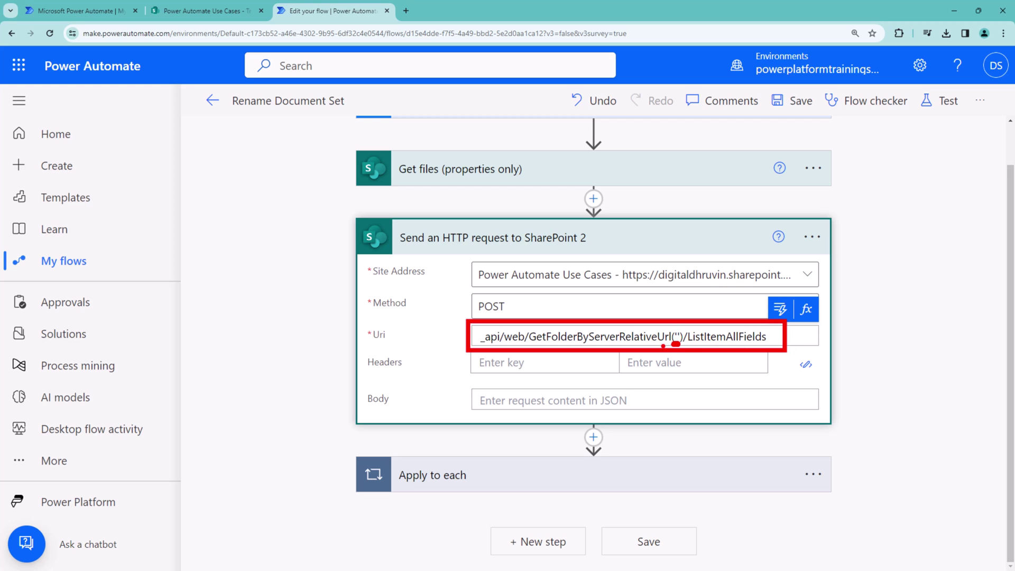
Put 'Travel Notifications/' into the Uri folder path, copying the library name from SharePoint.
left_click(208, 11)
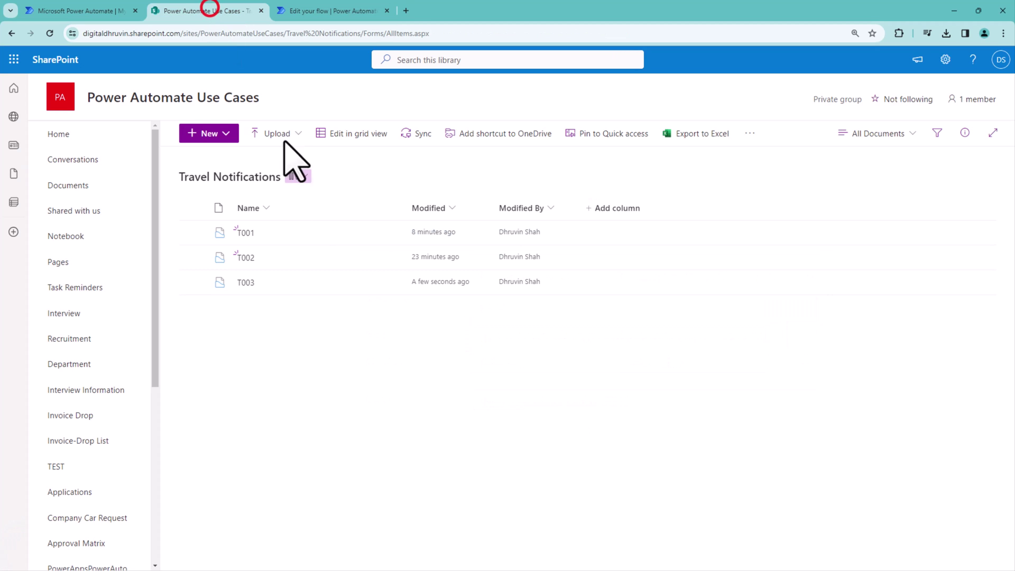
triple_click(208, 178)
key("ctrl+c")
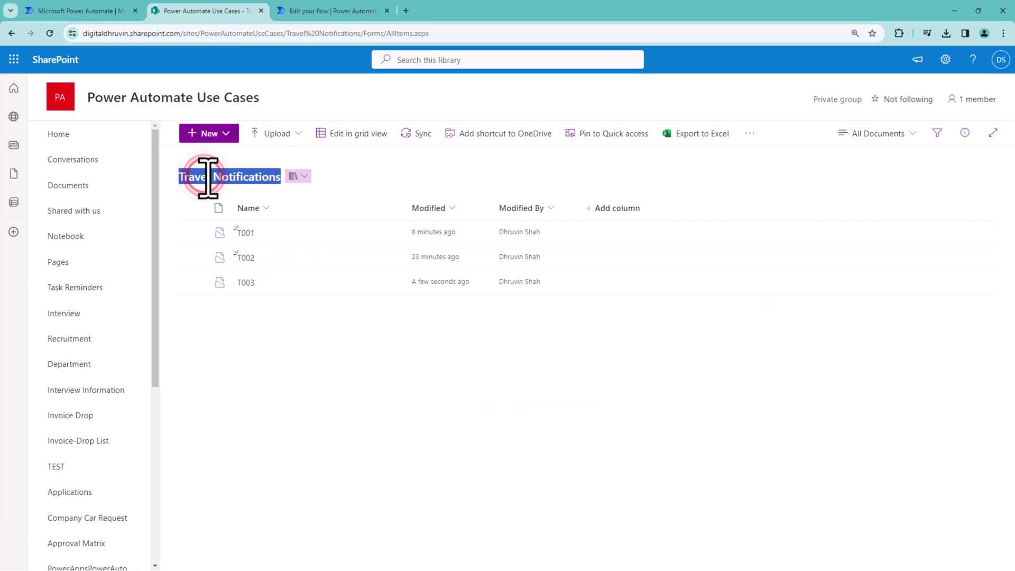
left_click(308, 11)
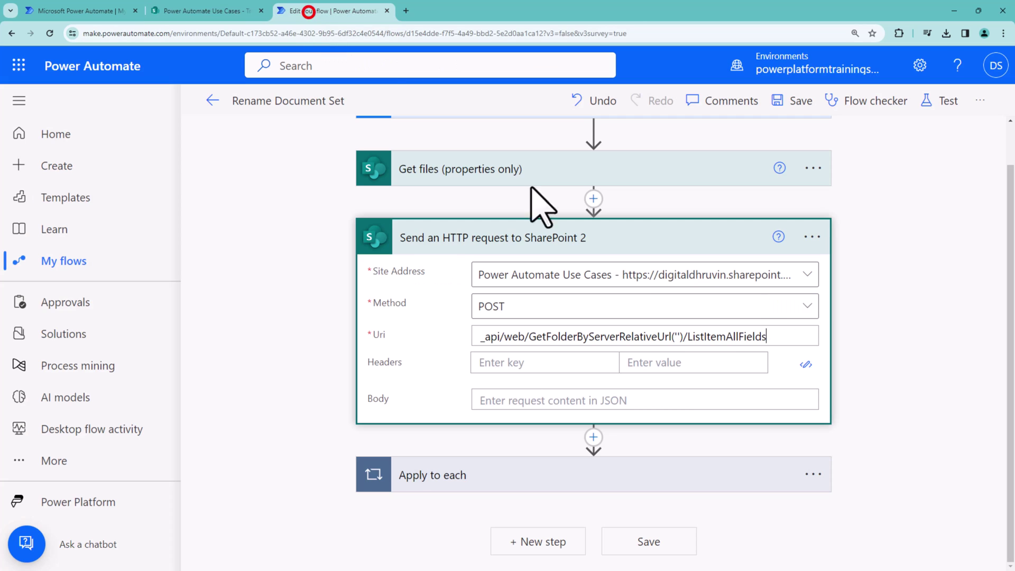
left_click(677, 336)
key("ctrl+v")
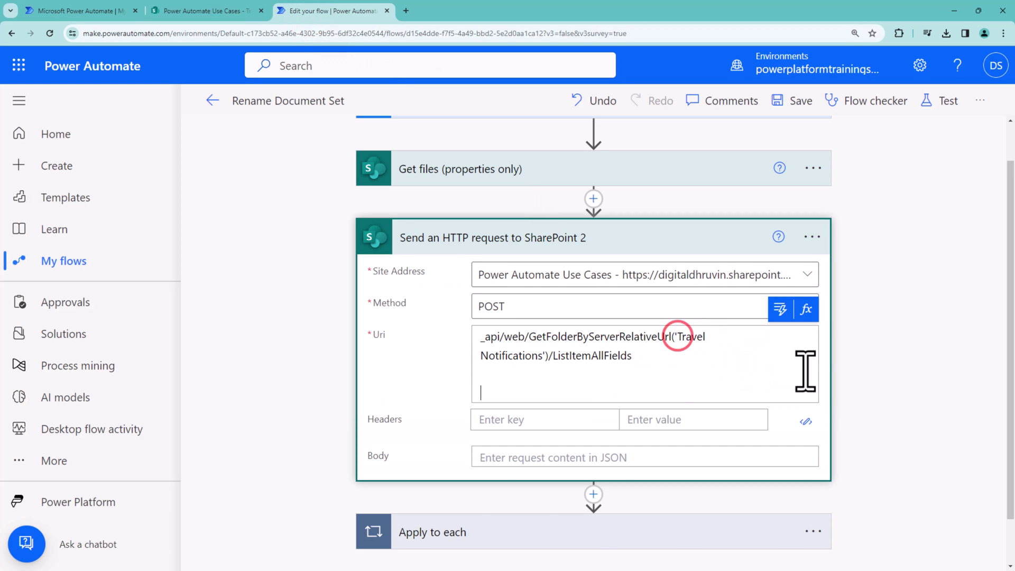
left_click(548, 355)
type("/*")
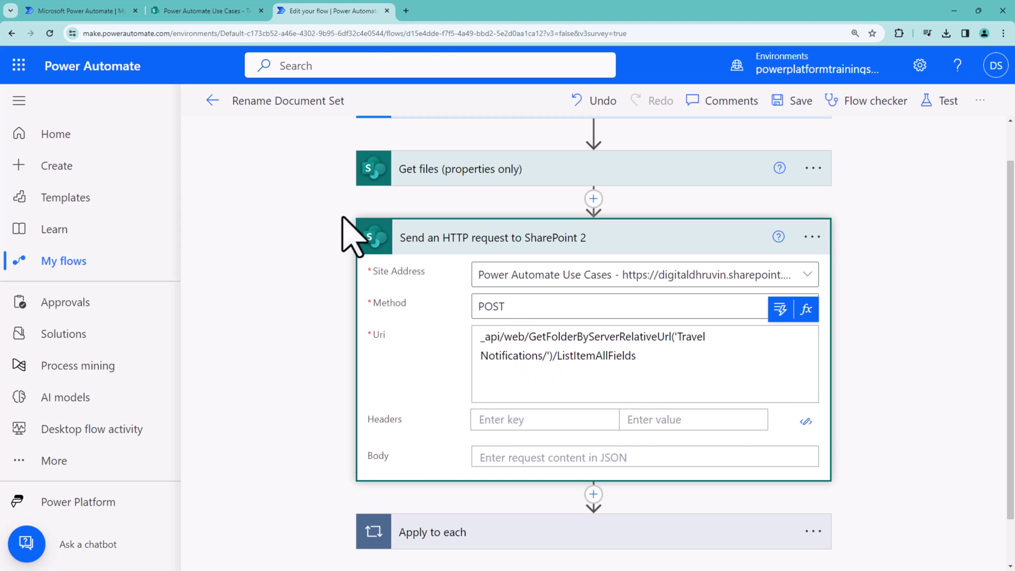
left_click(227, 10)
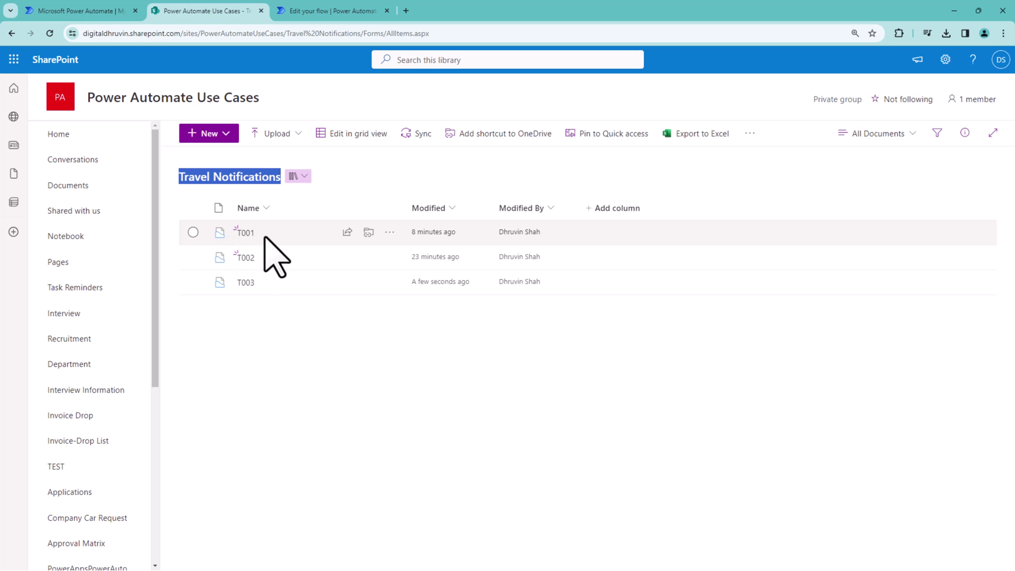
Add T001 after Travel Notifications/ in the Uri folder path and select it.
left_click(309, 10)
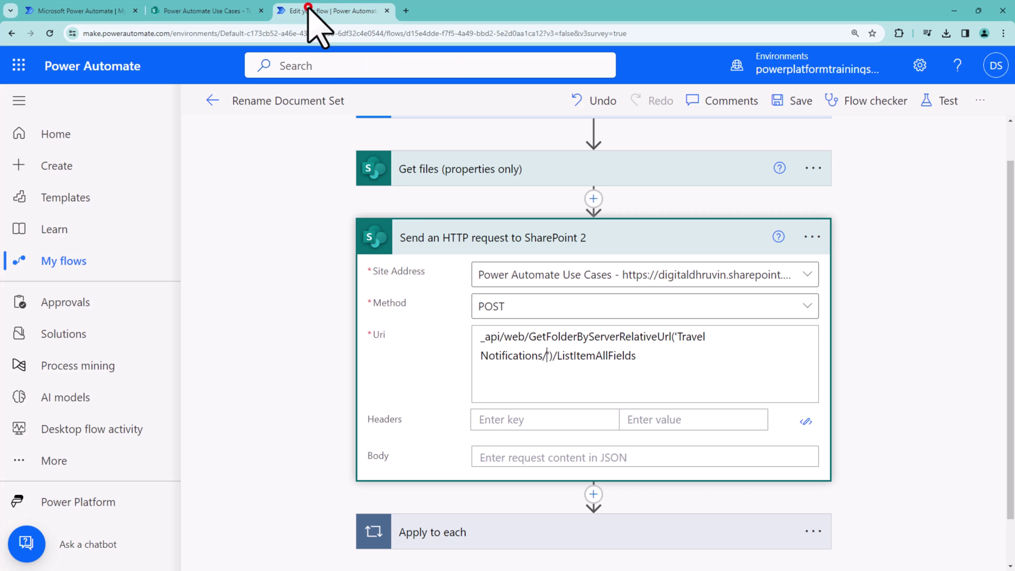
left_click(547, 356)
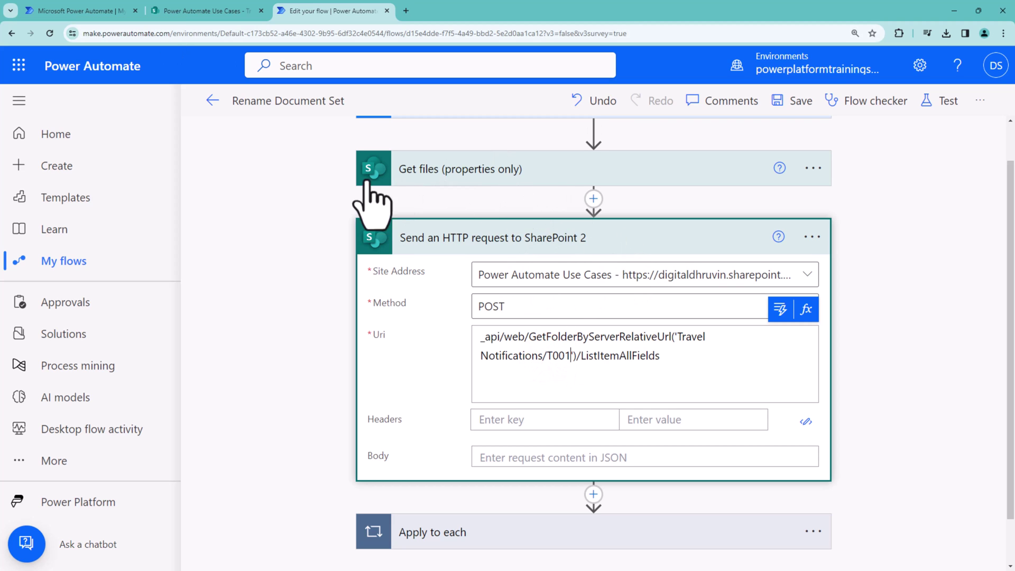
double_click(555, 356)
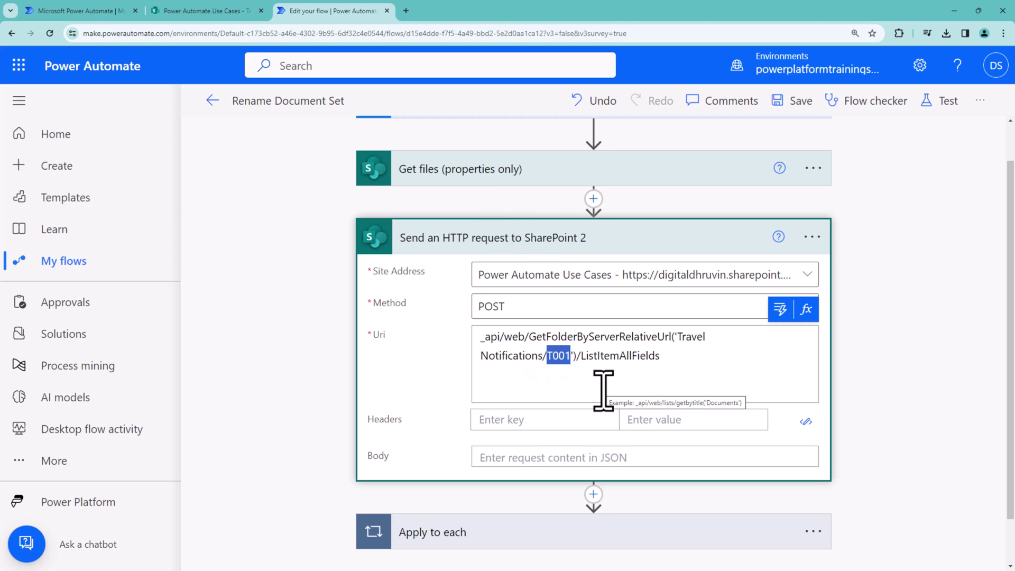
Search the dynamic content for 'name' to find a replacement for T001.
left_click(780, 310)
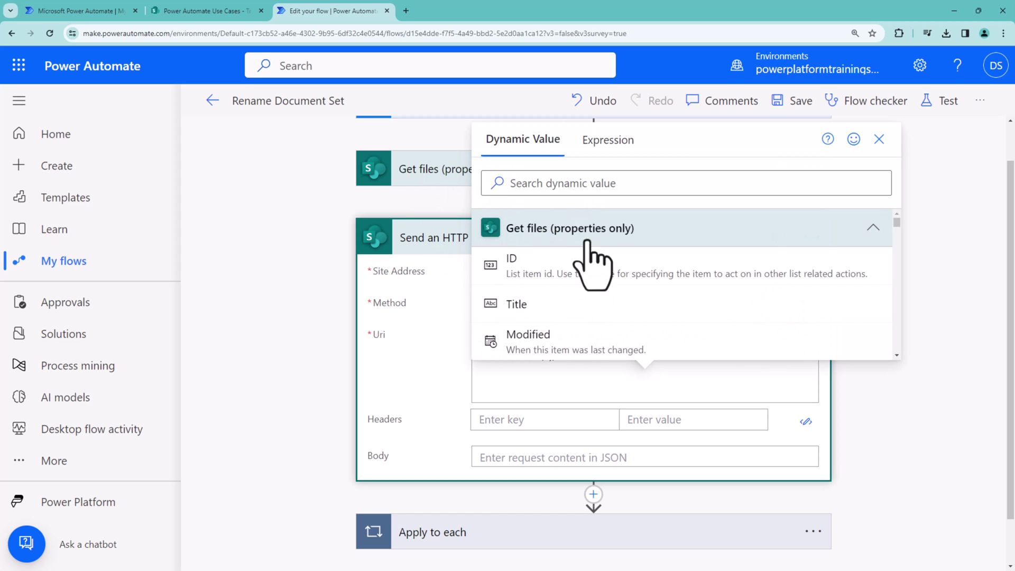
scroll(587, 317, "down", 10)
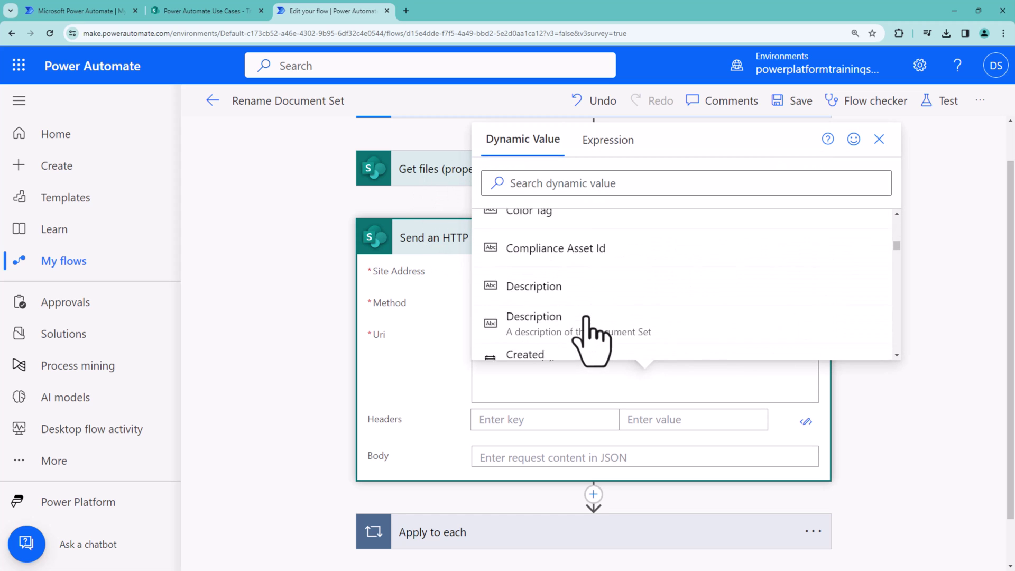
scroll(586, 317, "down", 3)
left_click(537, 183)
type("name")
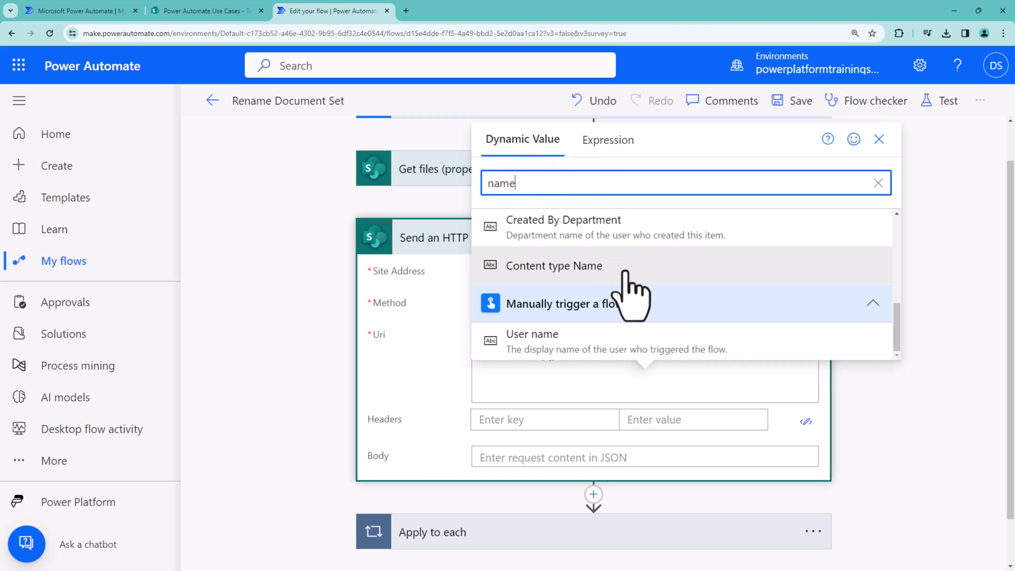
scroll(626, 278, "up", 8)
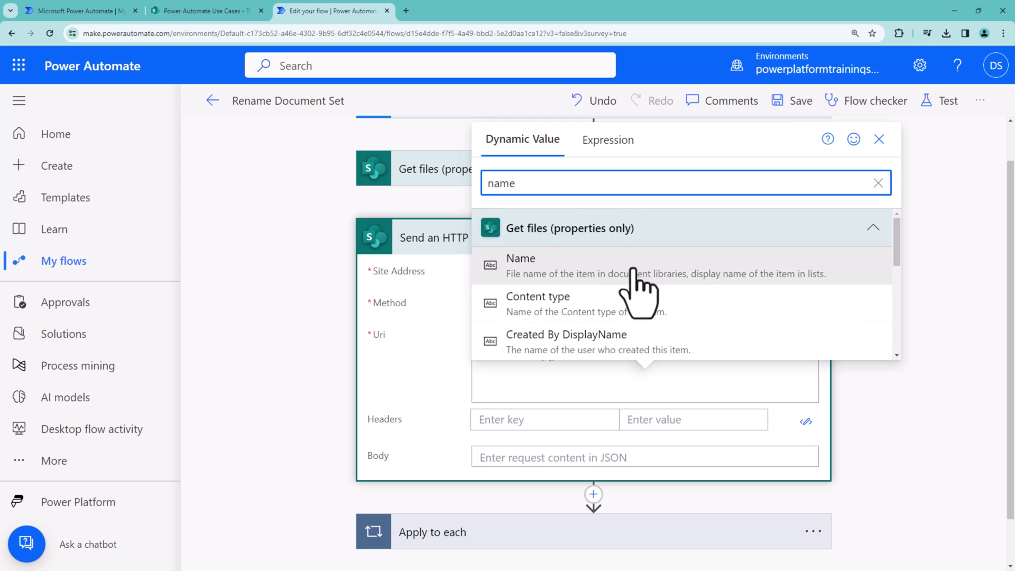
Use the dynamic Name in the Uri and set headers Accept, X-HTTP-Method MERGE and If-Match *.
left_click(613, 264)
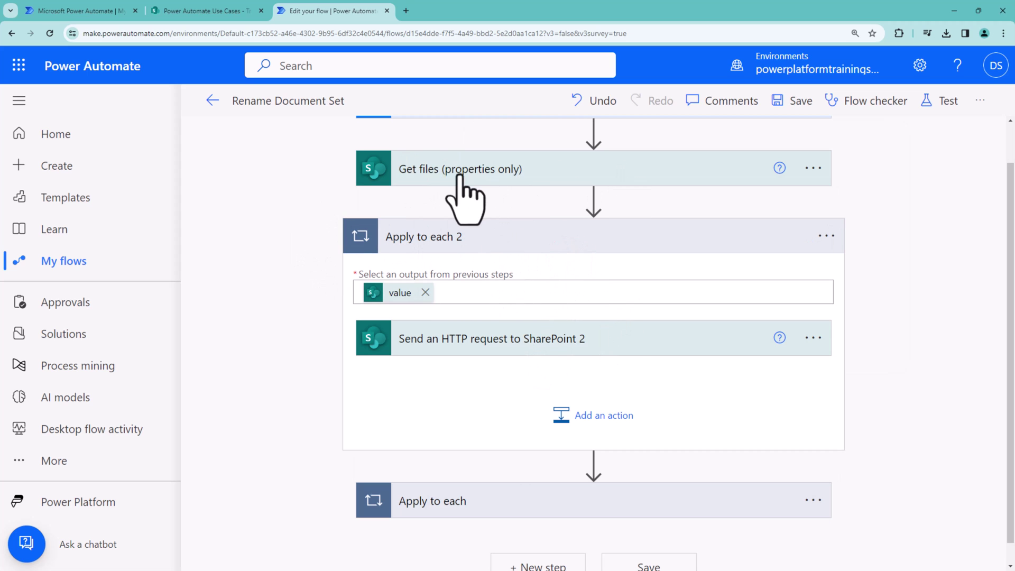
left_click(502, 170)
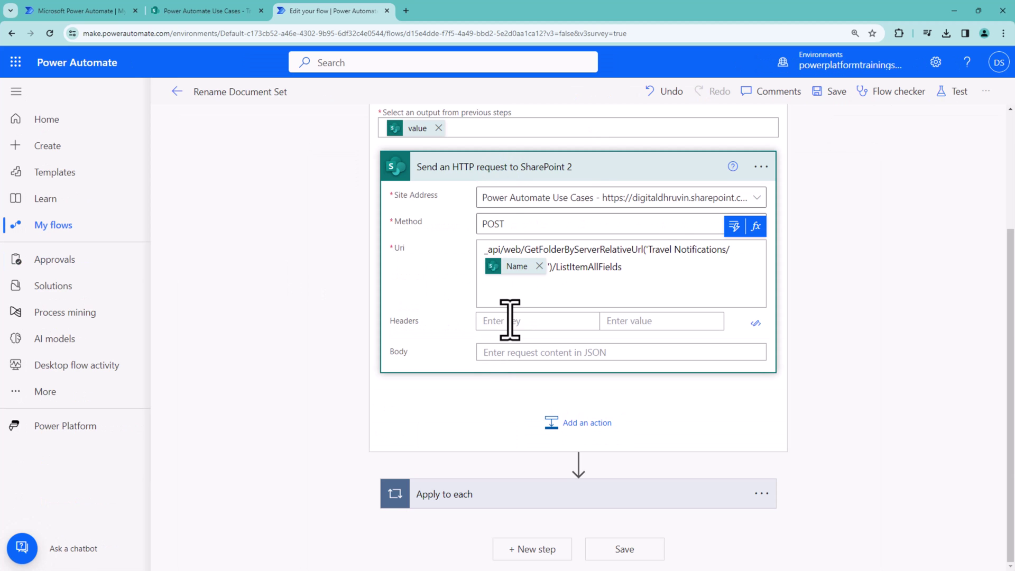
left_click(510, 320)
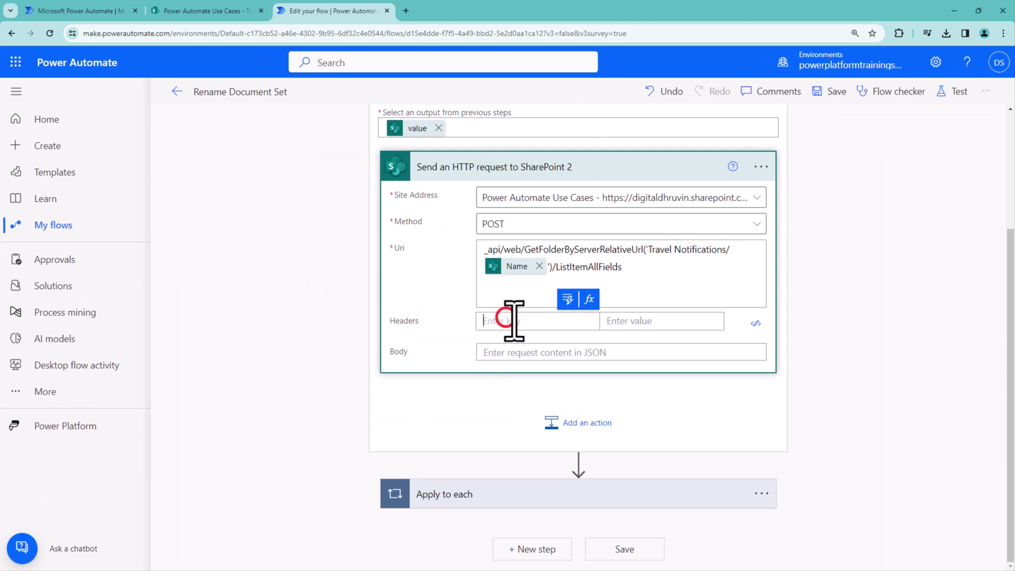
left_click(756, 323)
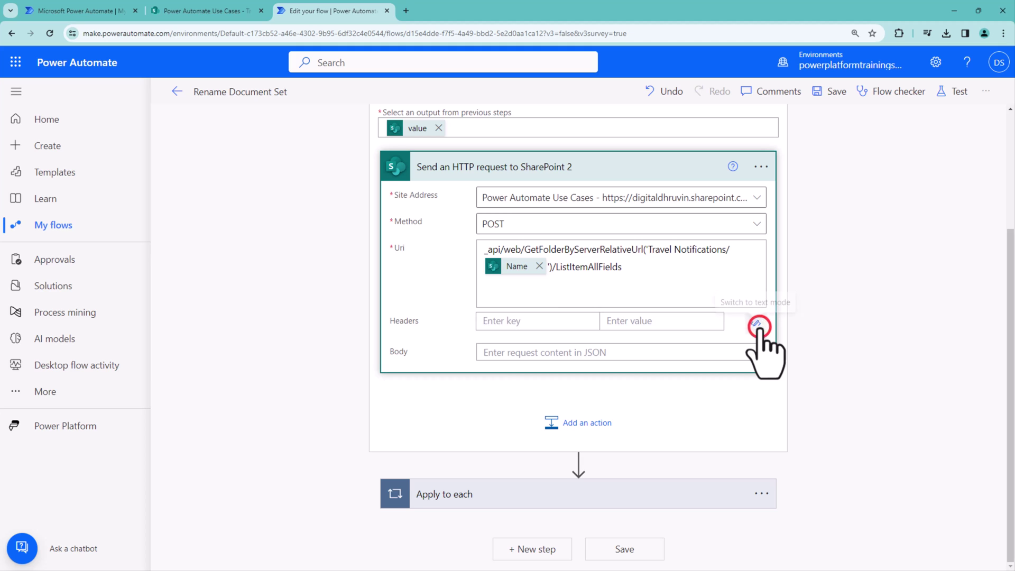
left_click(528, 344)
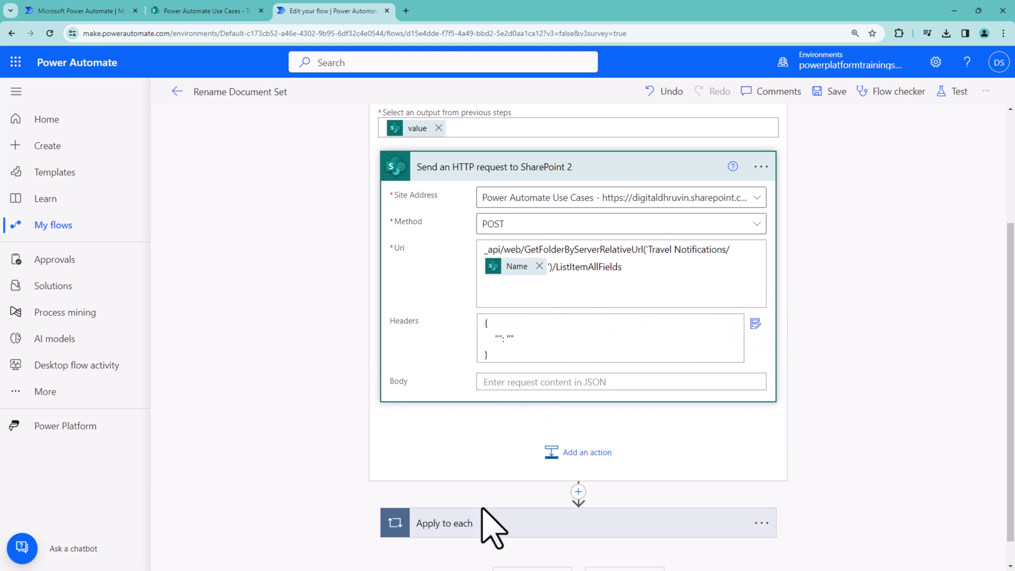
key("ctrl+a")
type("{ \"Accept\": \"application/json;odata=verbose\", \"X-HTTP-Method\": \"MERGE\", \"If-Match\": \"*\" }")
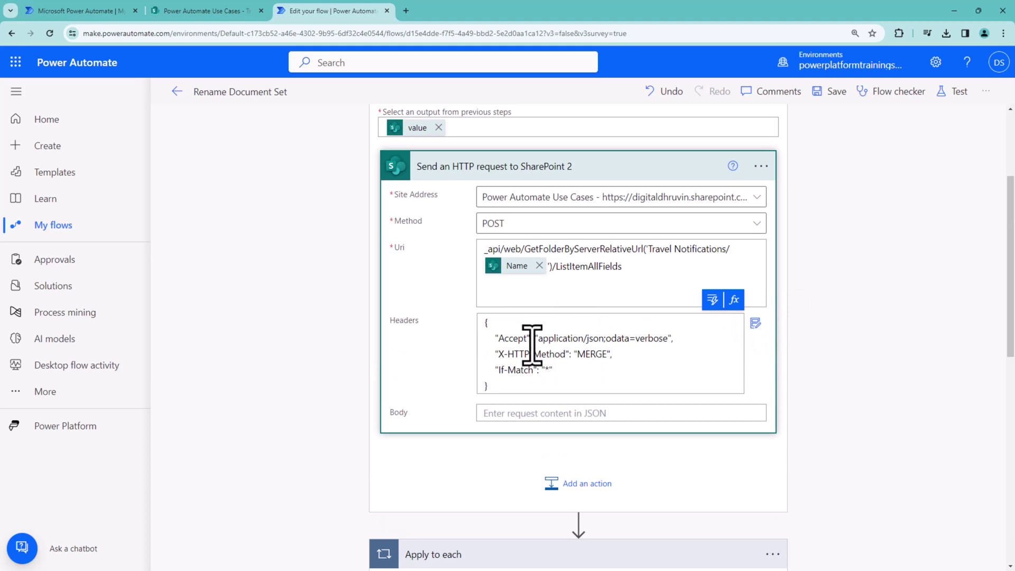
left_click(756, 323)
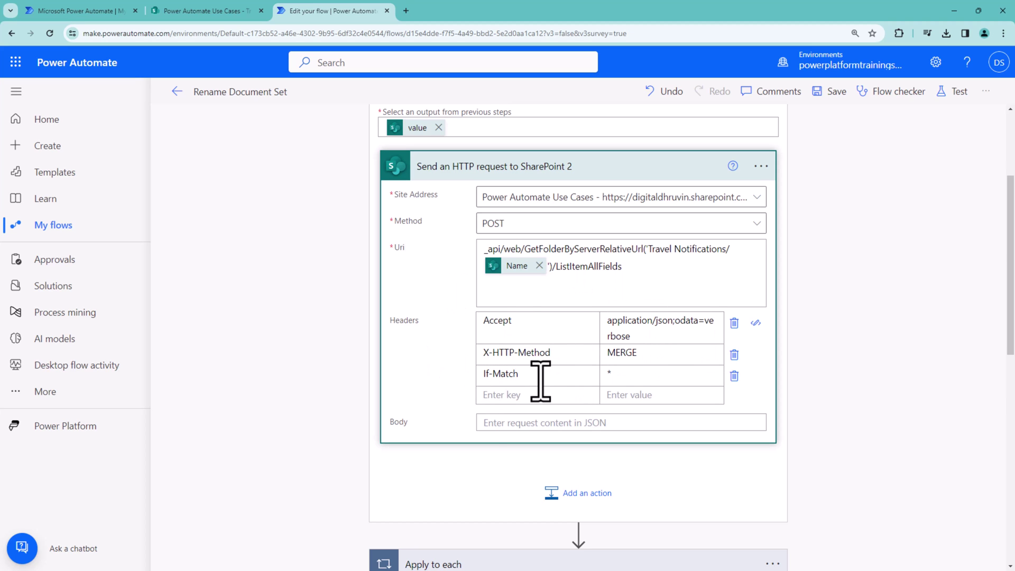
Paste the body JSON {'Title':'','FileLeafRef':''} into the request Body.
scroll(493, 422, "down", 1)
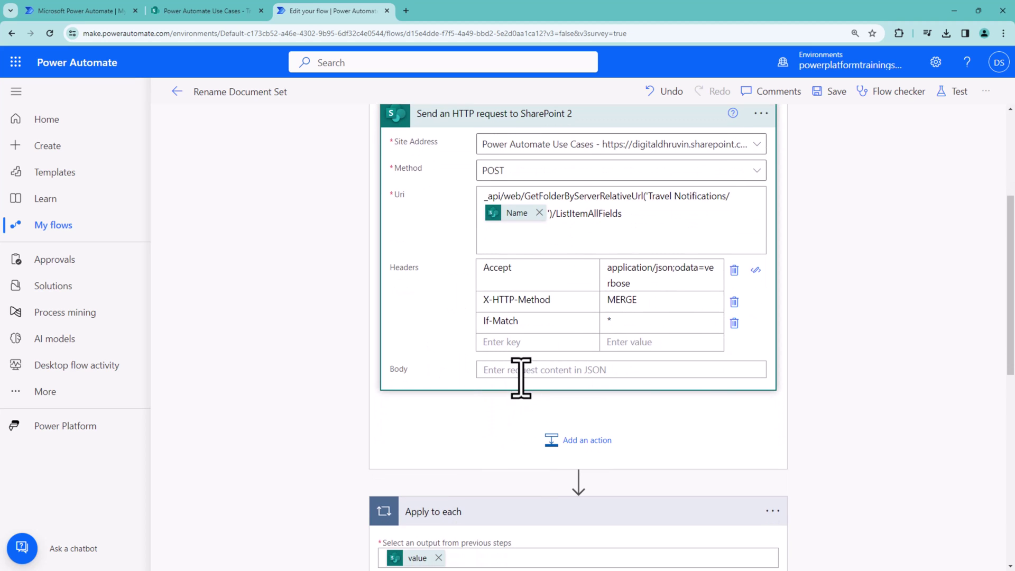
left_click(519, 371)
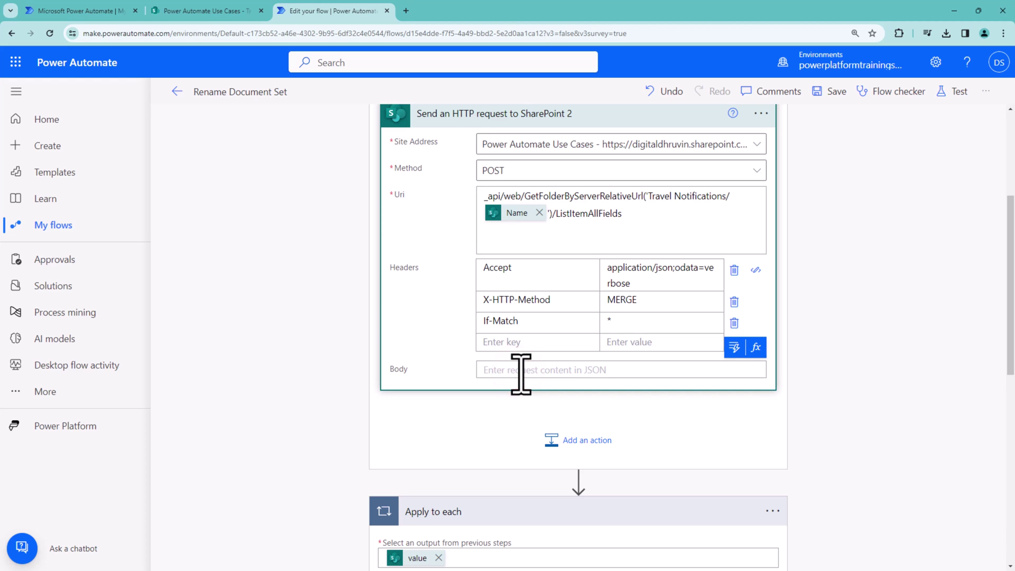
type("{ 'Title' : '', 'FileLeafRef': '' }")
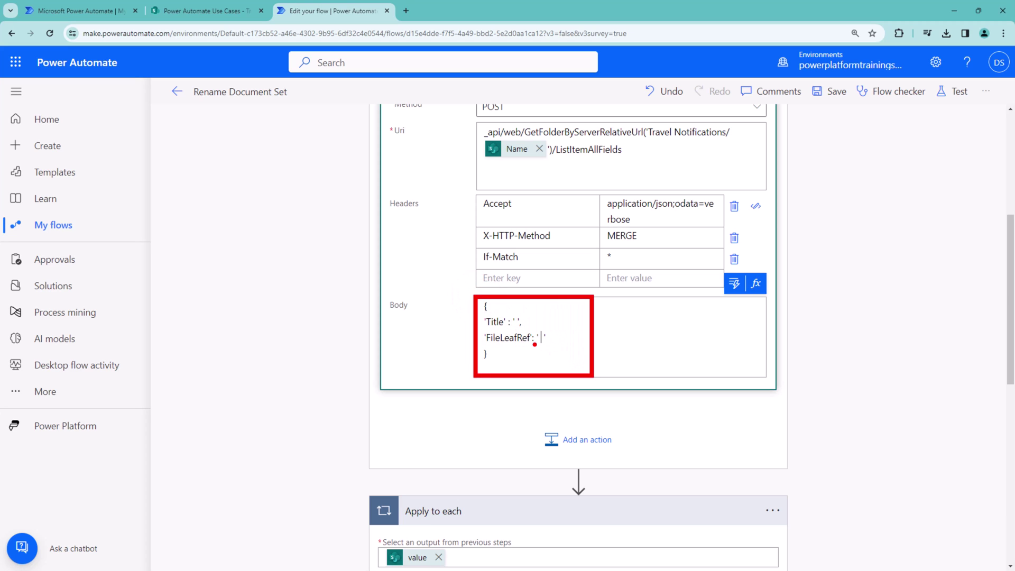
Insert the dynamic Name value inside the Title quotes, followed by a dash.
left_click(515, 321)
left_click(734, 282)
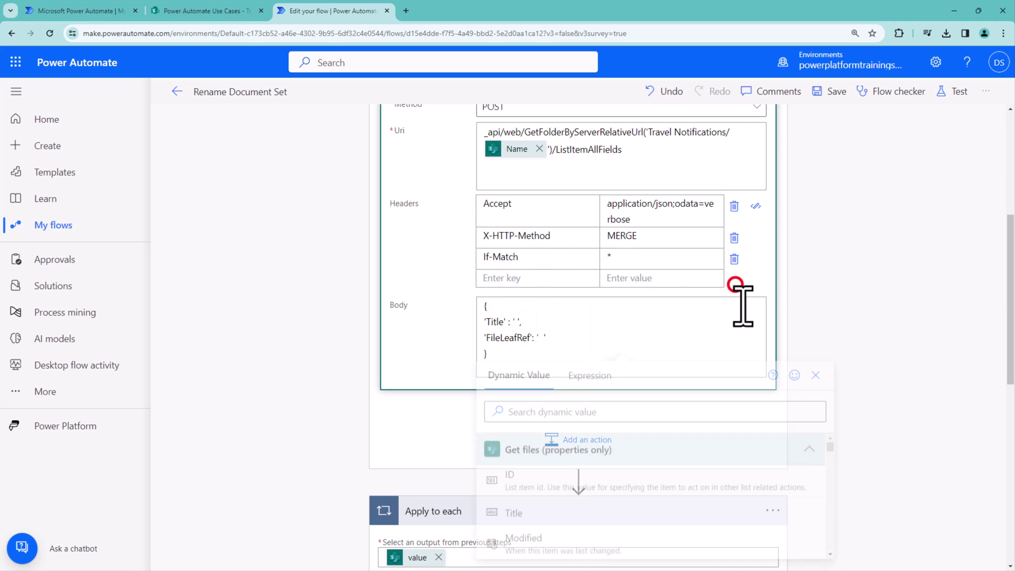
left_click(618, 419)
type("name")
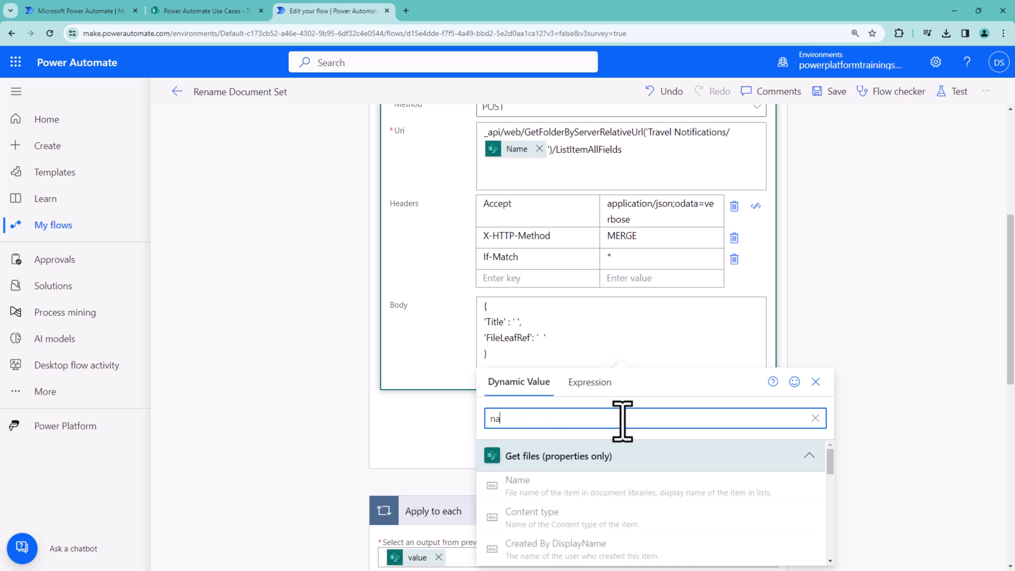
left_click(616, 484)
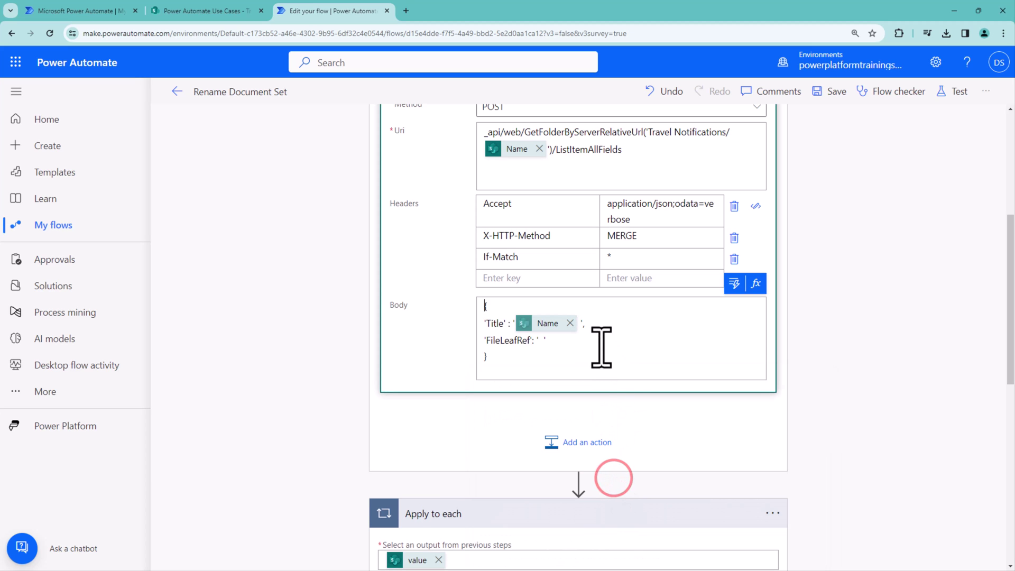
left_click(581, 323)
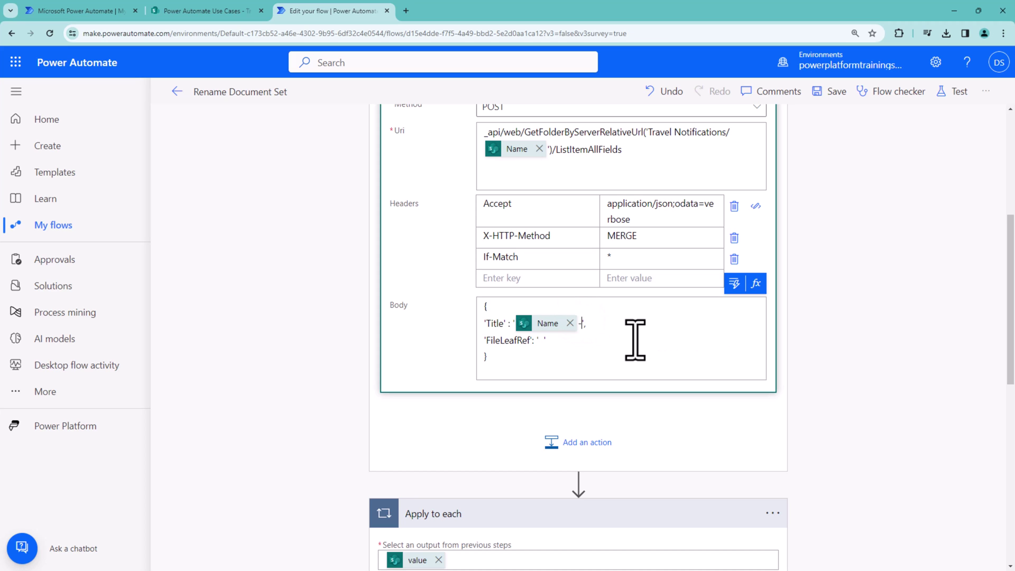
left_click(734, 283)
Append the expression formatDateTime(utcNow(),'MMMM') after the Name and dash in Title.
left_click(588, 127)
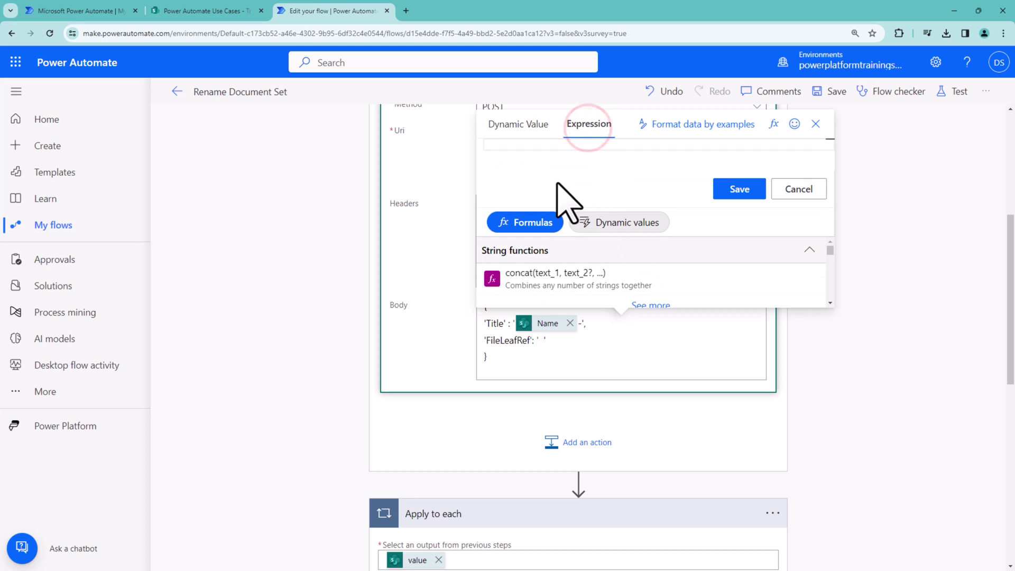
type("u")
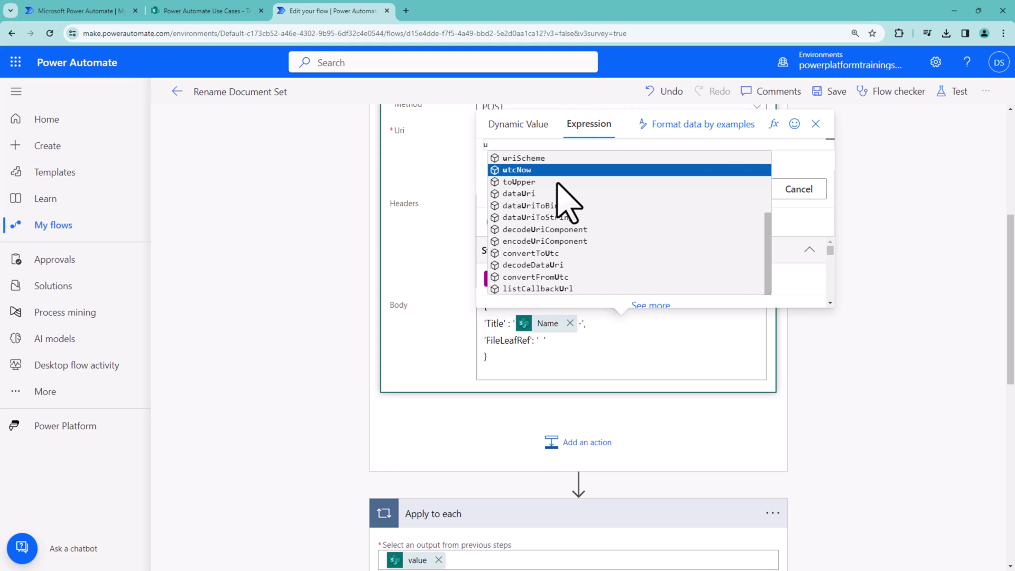
key("BackSpace")
type("form")
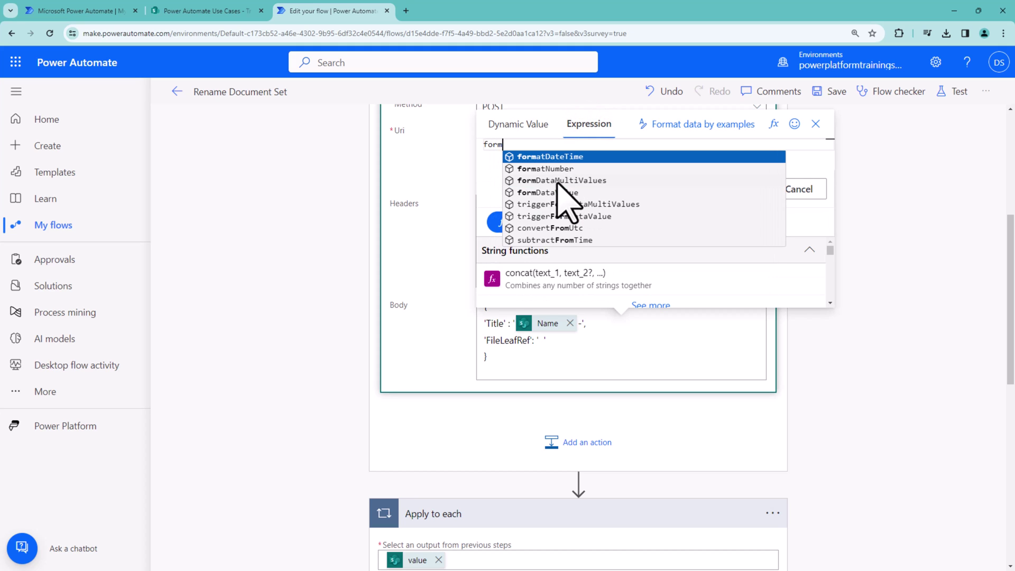
key("Tab")
type("(")
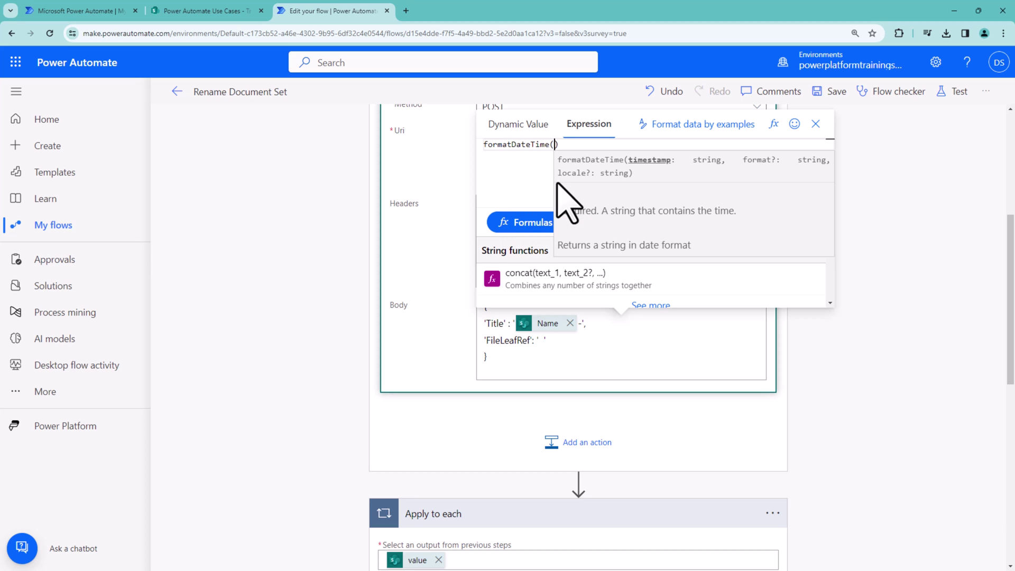
type("utc")
key("Tab")
type("()")
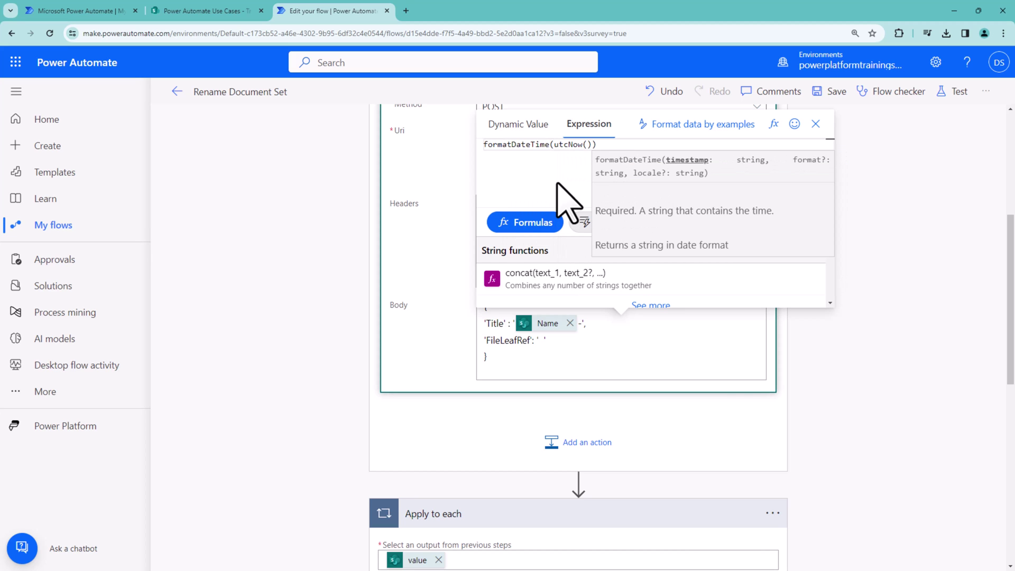
type(",")
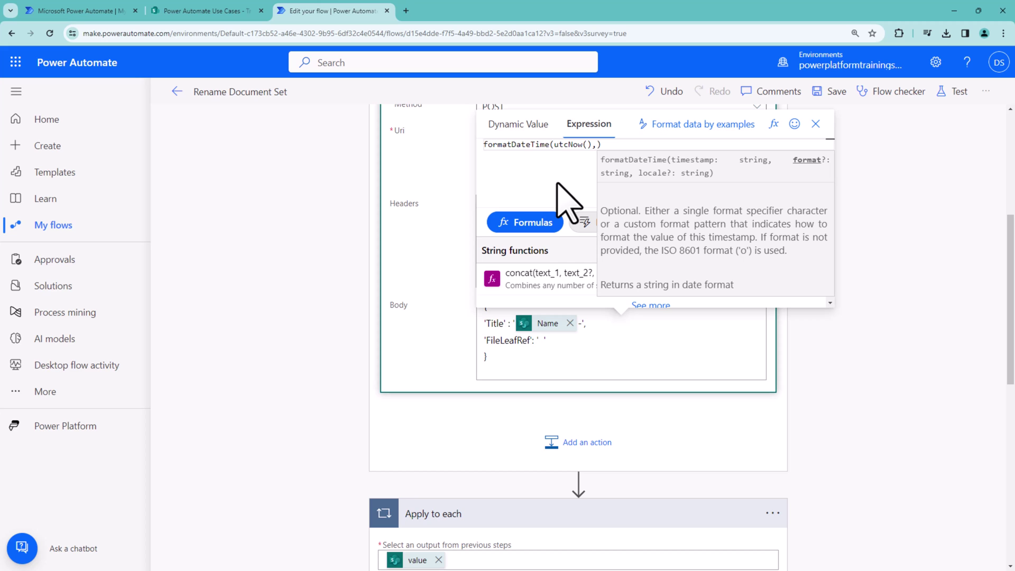
type("'MMMM")
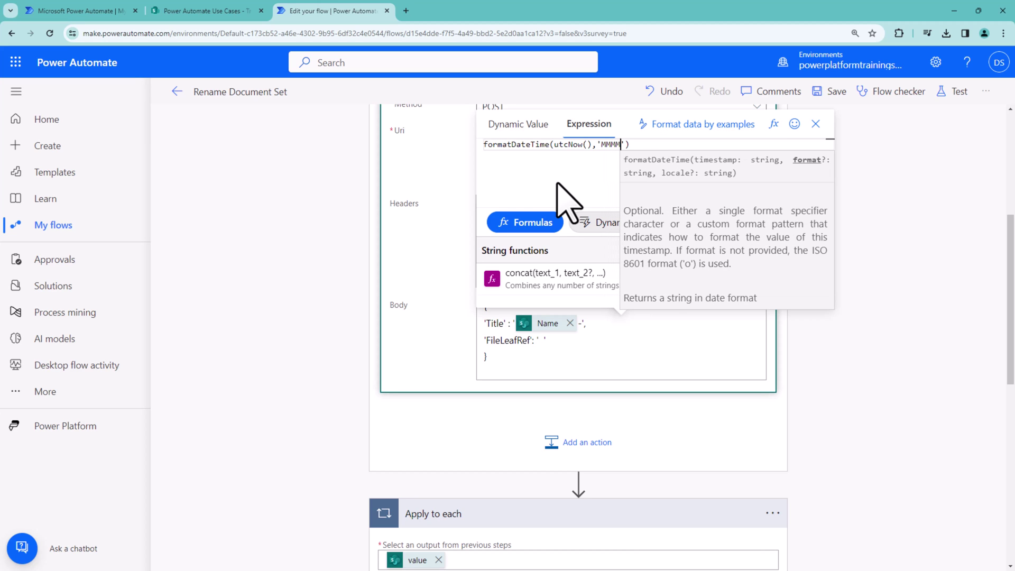
left_click(731, 185)
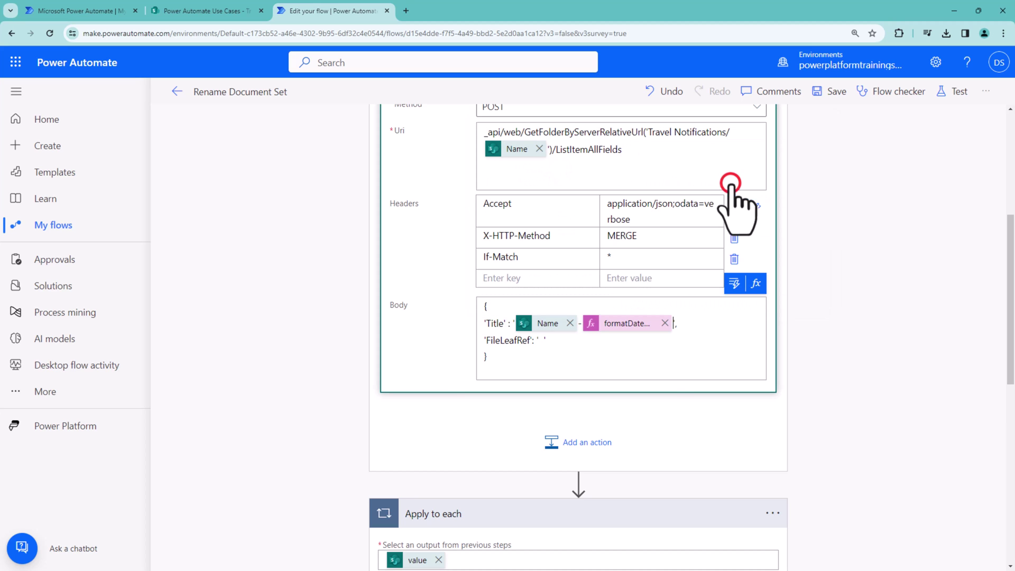
Copy the Name, dash and month-expression tokens from Title into the FileLeafRef quotes.
left_click_drag(673, 319, 516, 323)
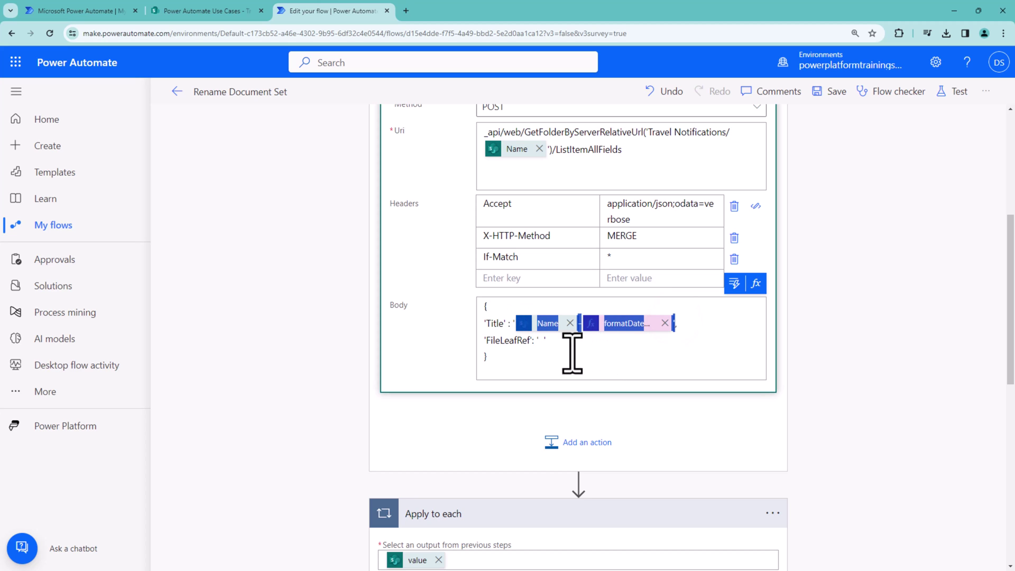
left_click(541, 339)
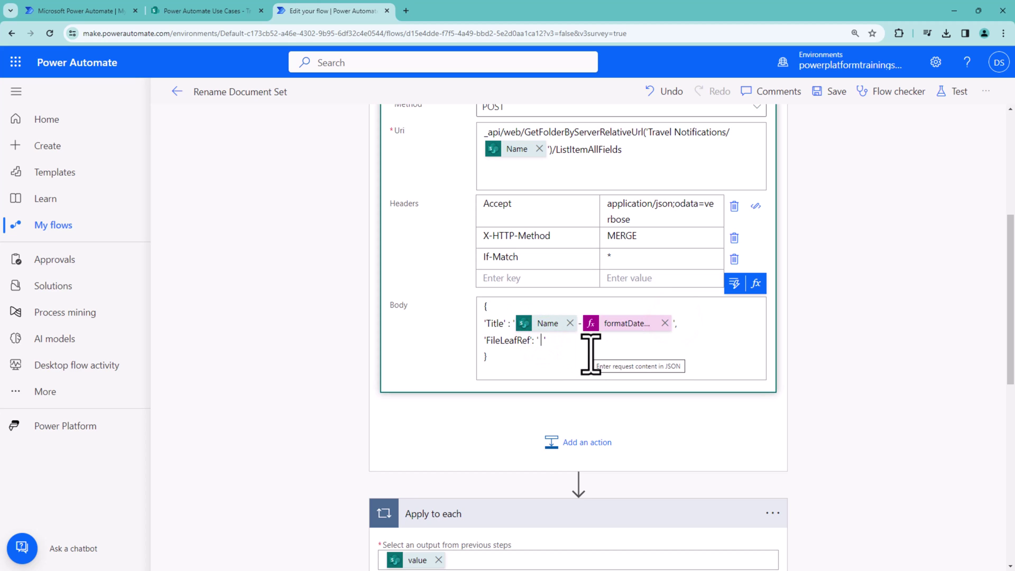
key("ctrl+v")
left_click(628, 323)
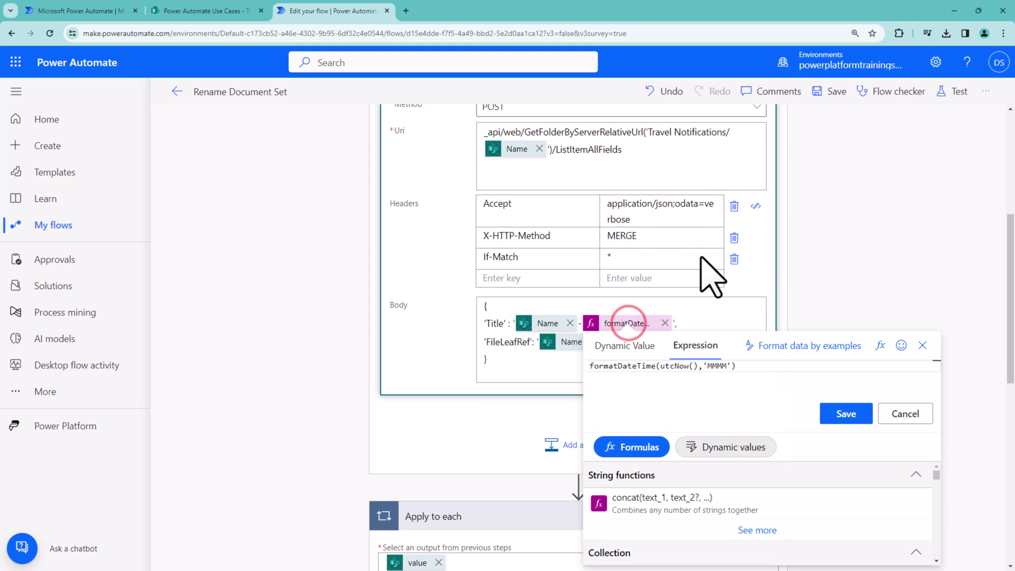
left_click(703, 351)
key("ctrl+v")
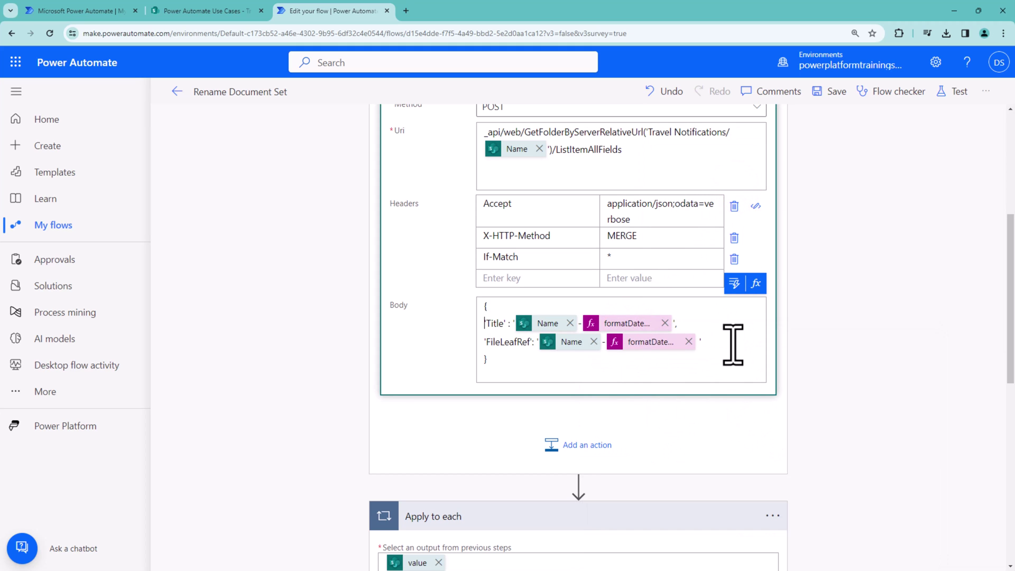
left_click(698, 339)
scroll(475, 294, "down", 8)
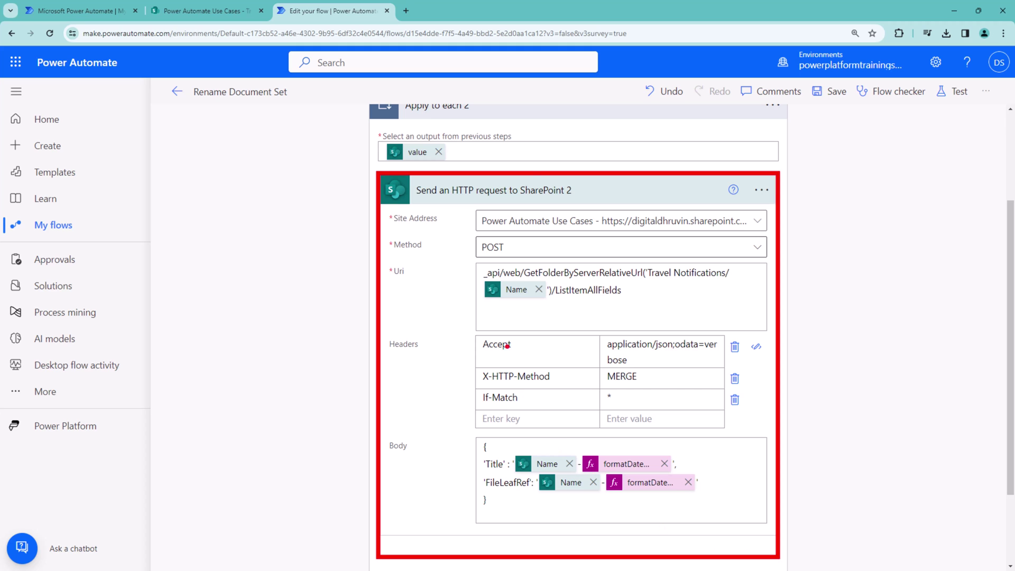
Expand the Get files step's settings and inspect its Top Count value of 1.
scroll(582, 355, "up", 3)
left_click(492, 190)
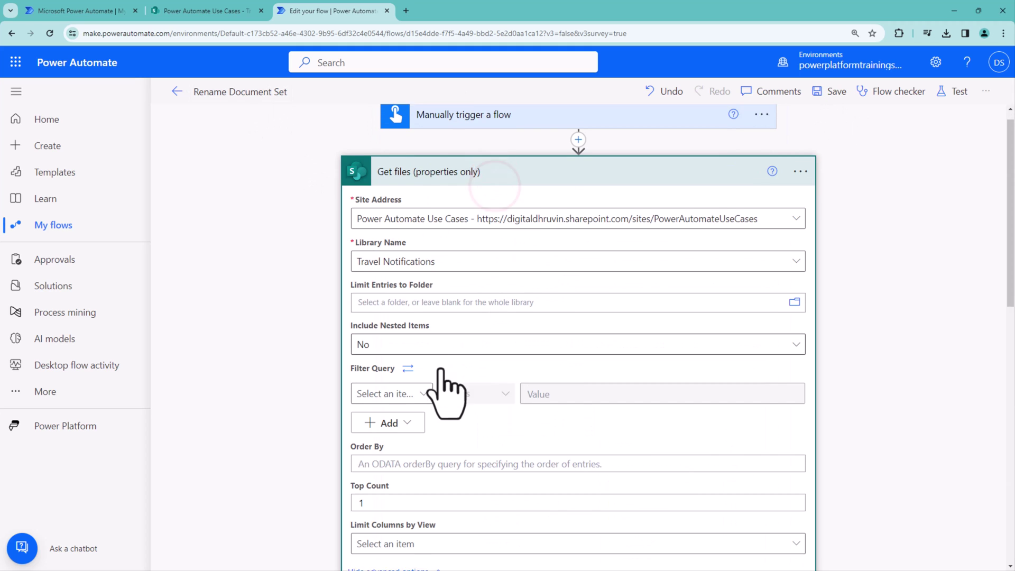
scroll(543, 294, "down", 3)
left_click_drag(367, 360, 347, 361)
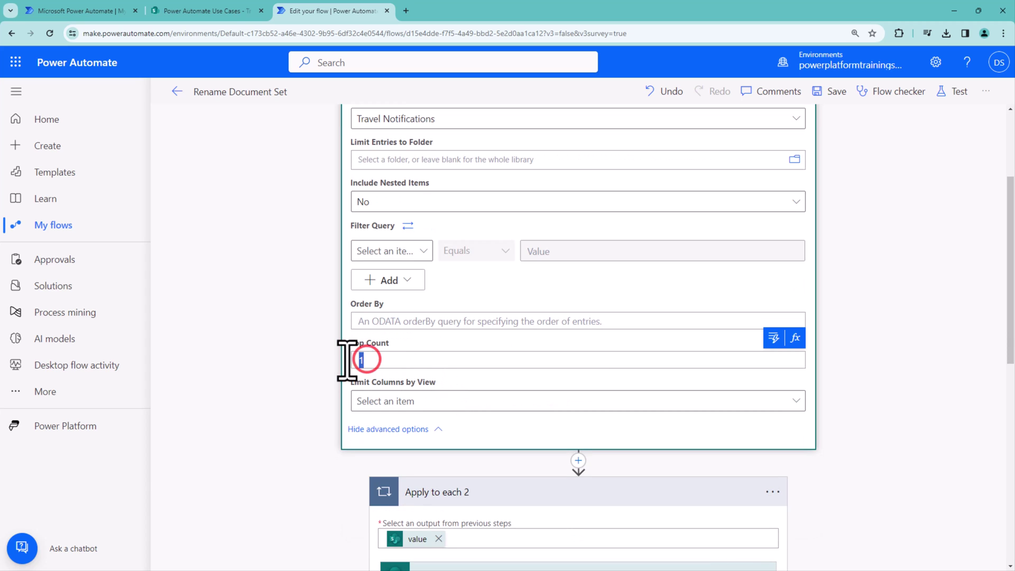
Save the flow, run a manual test, and verify the HTTP request in Apply to each 2 succeeded.
left_click(835, 92)
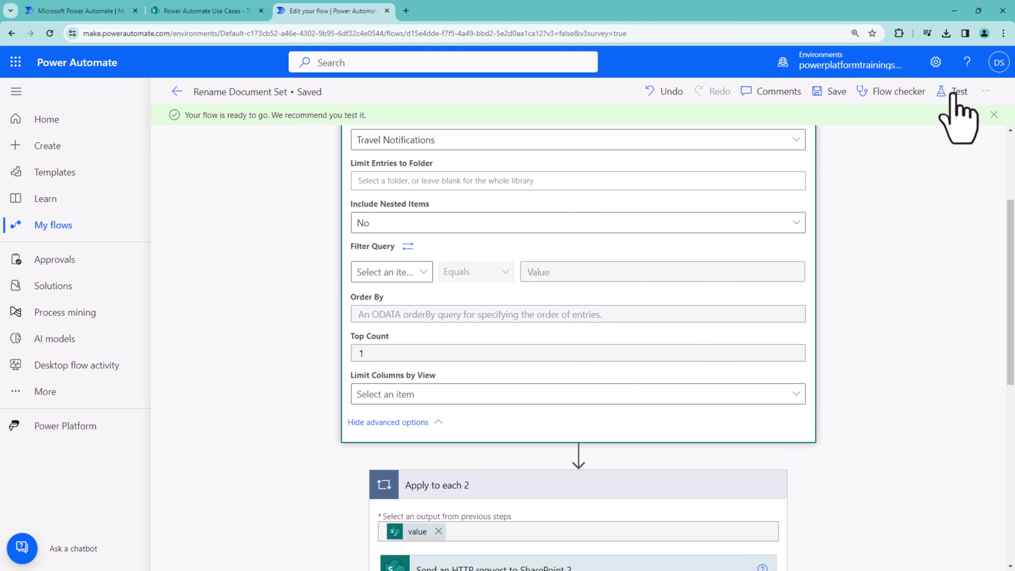
left_click(956, 92)
left_click(808, 551)
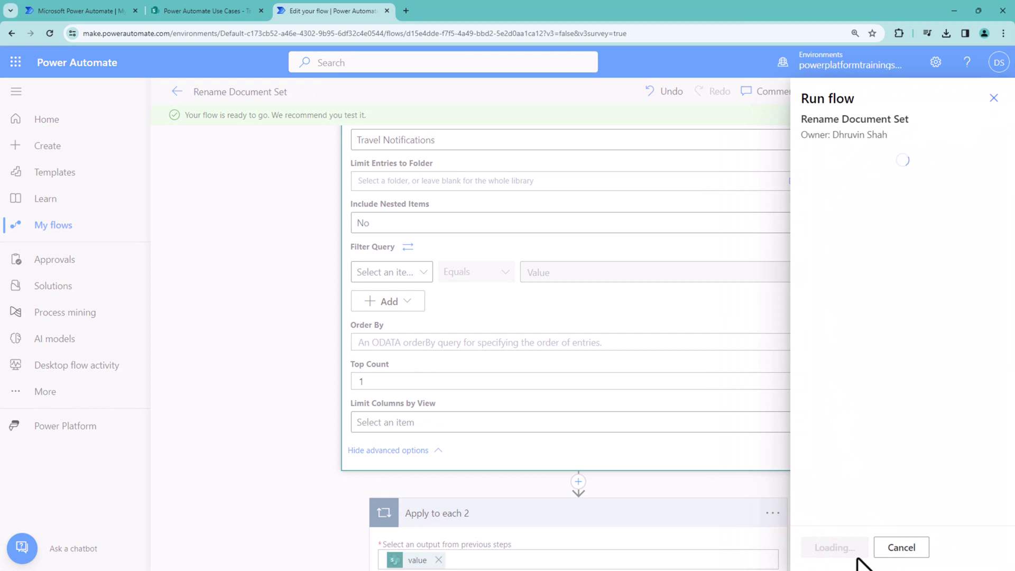
left_click(854, 547)
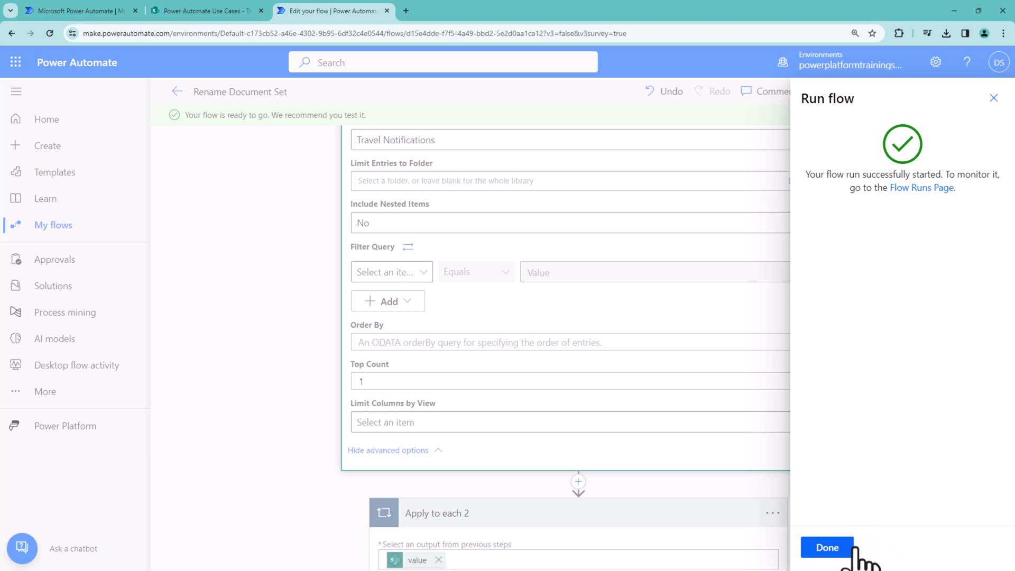
left_click(845, 549)
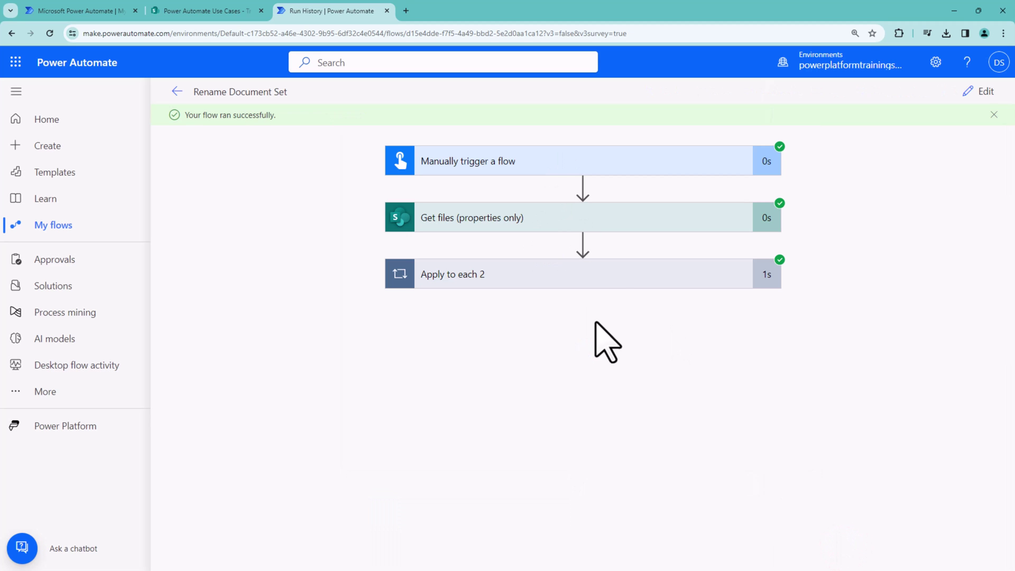
left_click(572, 268)
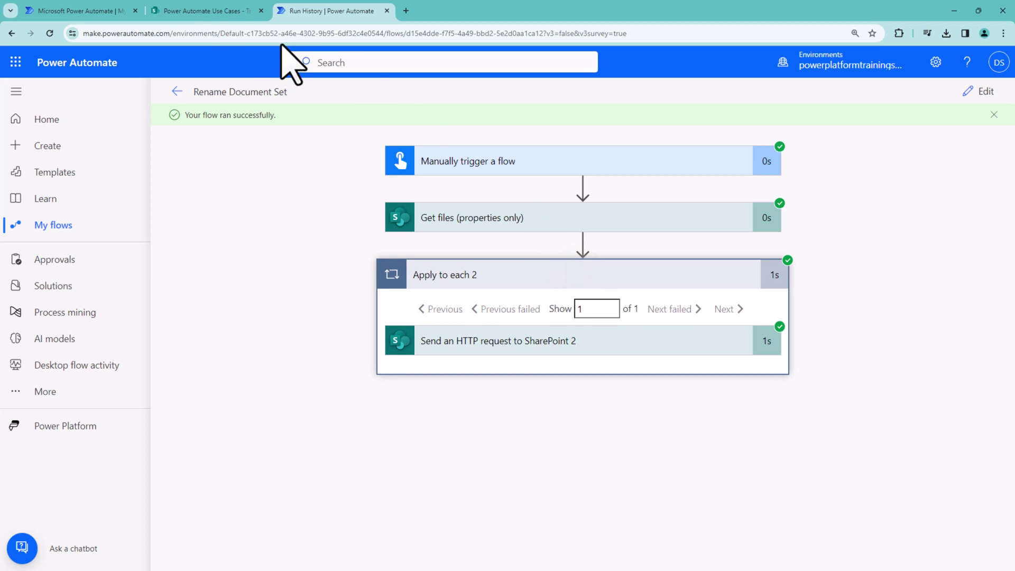
In Travel Notifications, see that only T001 became T001-November while T002 and T003 are unchanged.
left_click(198, 10)
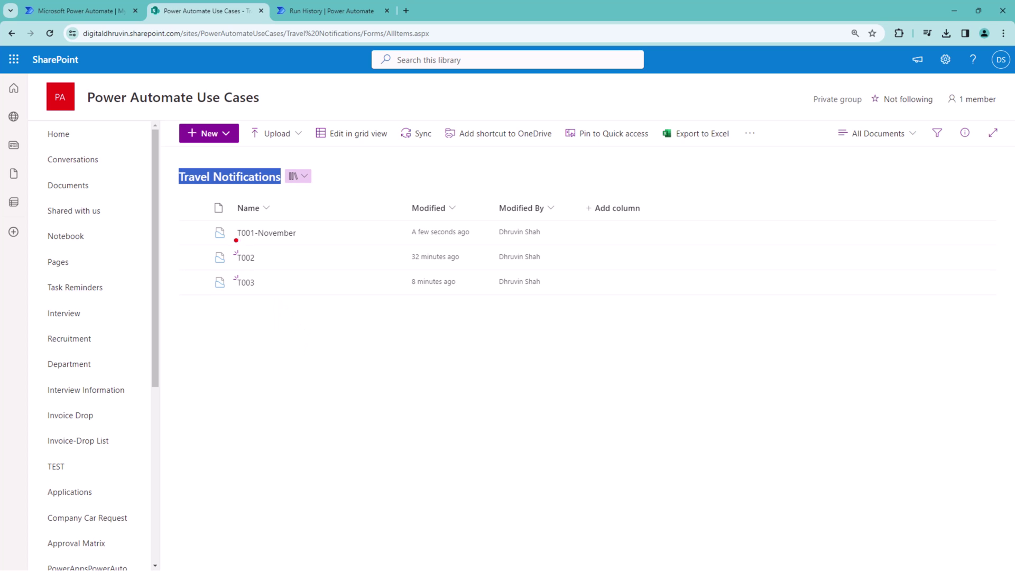
left_click_drag(196, 217, 389, 244)
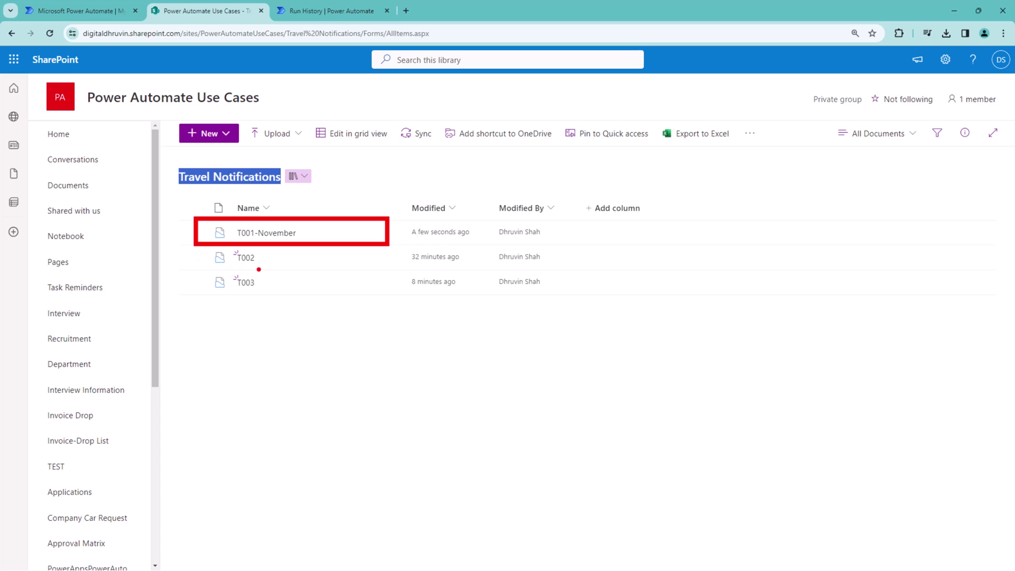
left_click_drag(235, 294, 271, 294)
Change the Get files Top Count from 1 to 1000 and save the flow.
left_click(331, 11)
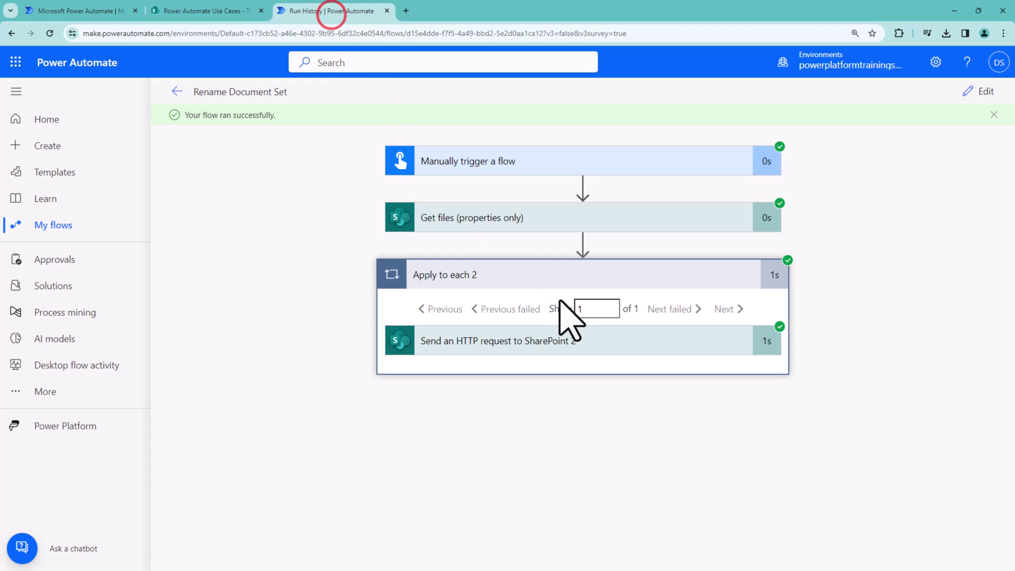
left_click(982, 92)
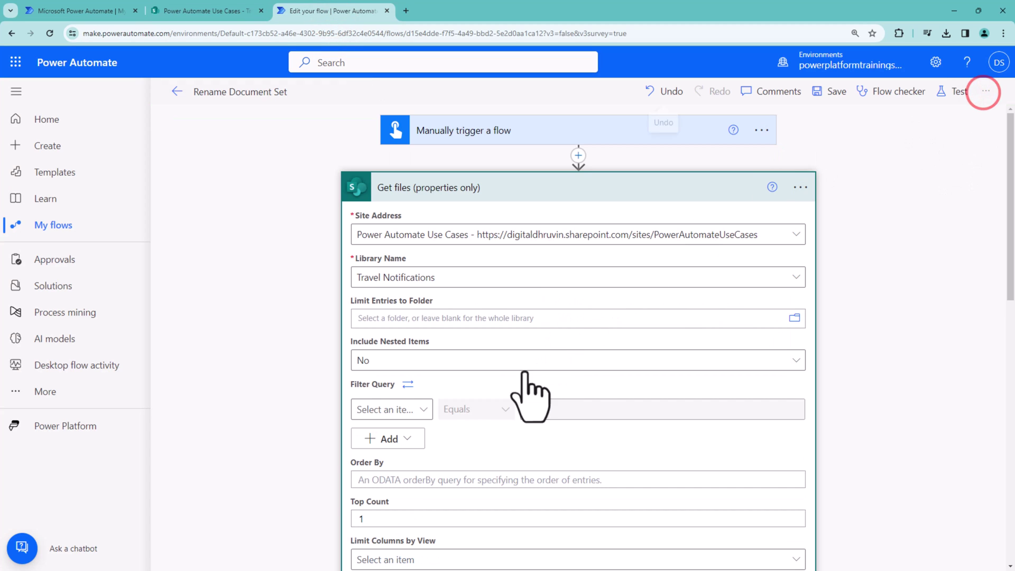
scroll(426, 382, "down", 3)
scroll(425, 380, "down", 1)
double_click(381, 253)
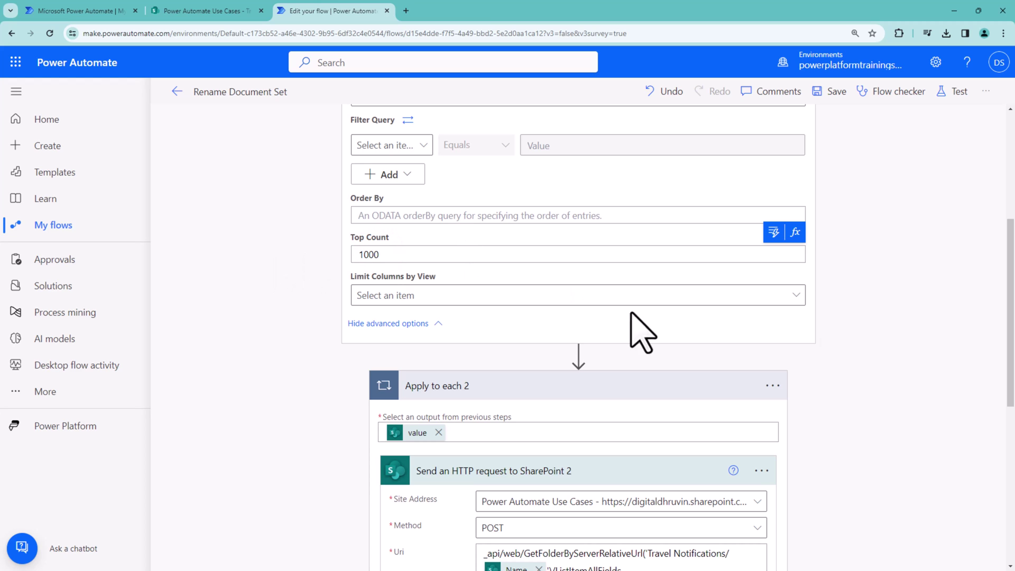
type("1000")
left_click(863, 344)
left_click(842, 93)
left_click(192, 12)
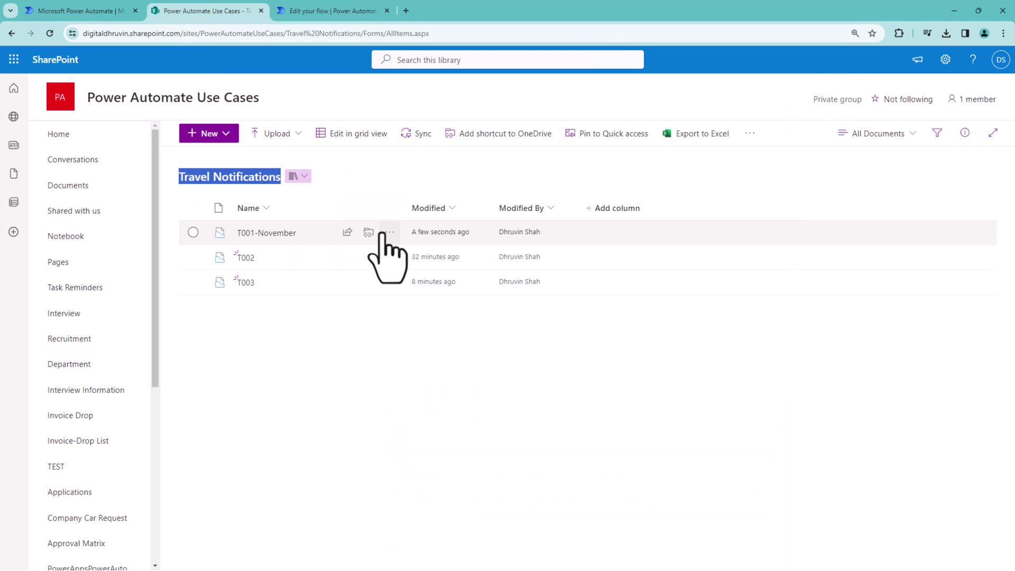
Rename the T001-November document set back to T001 by removing the -November suffix.
left_click(385, 232)
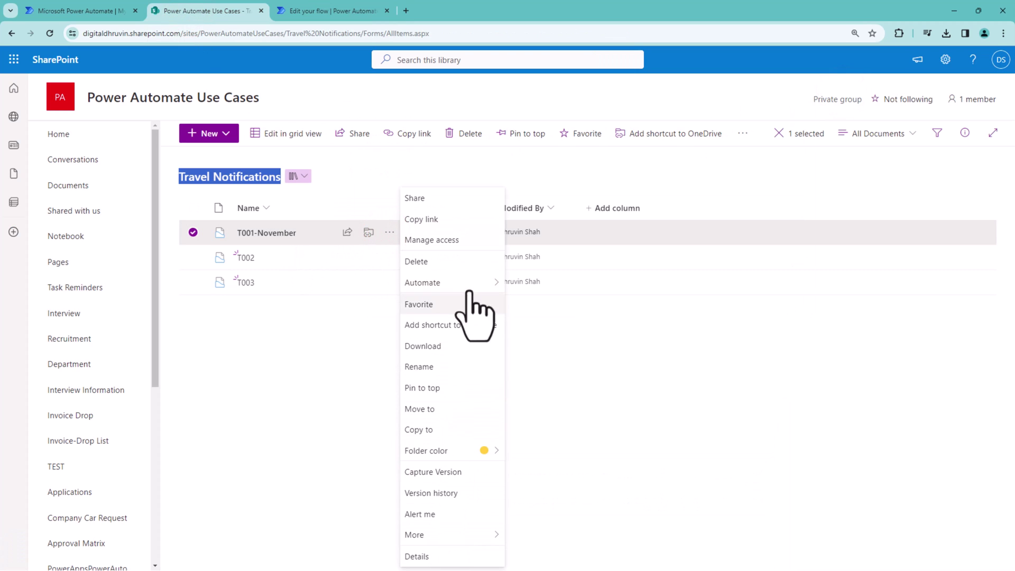
left_click(442, 365)
left_click_drag(417, 271, 506, 273)
key("BackSpace")
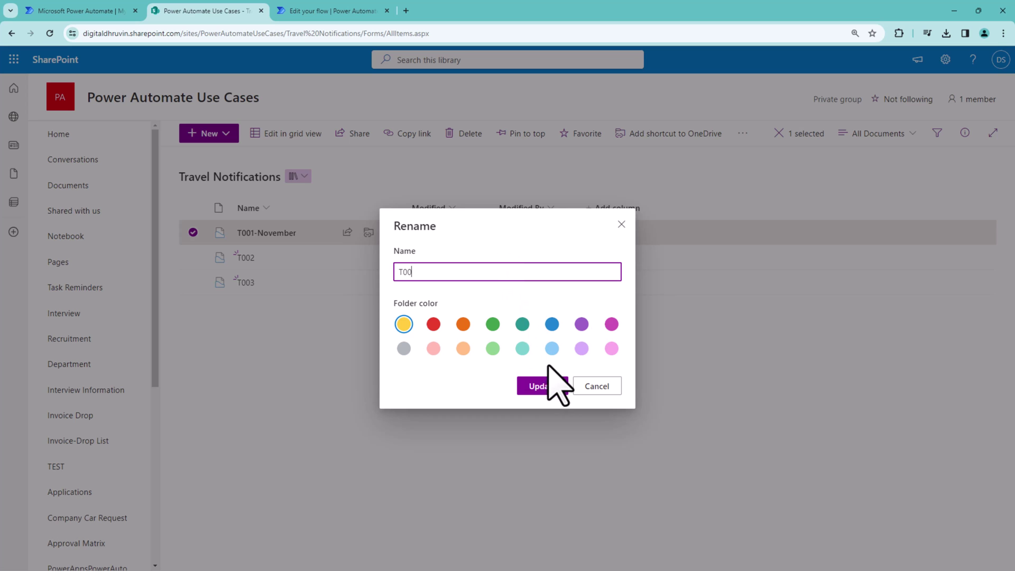
type("4")
left_click(550, 382)
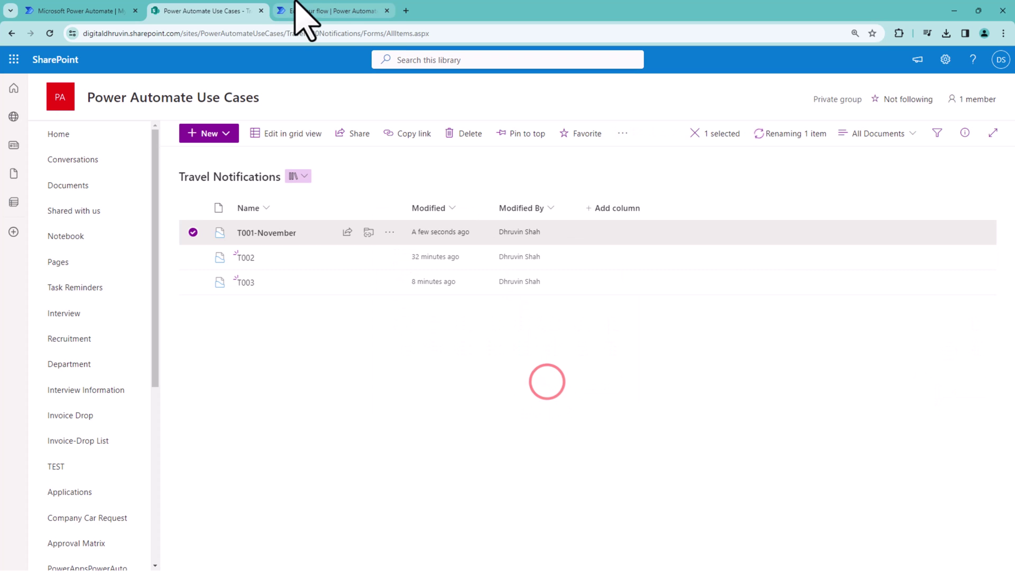
left_click(324, 10)
Run a new manual test of the Rename Document Set flow.
left_click(956, 95)
left_click(809, 547)
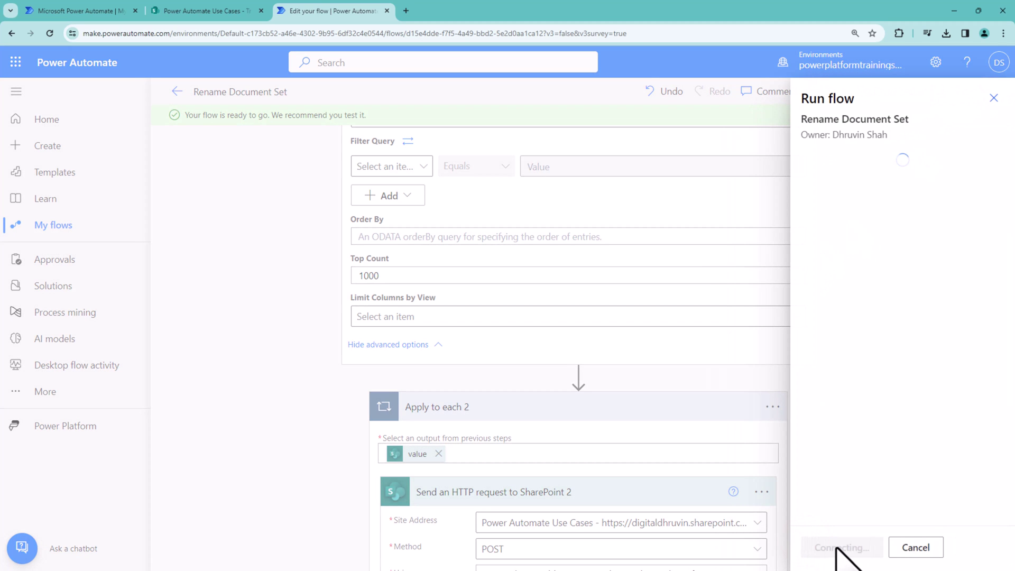
left_click(834, 548)
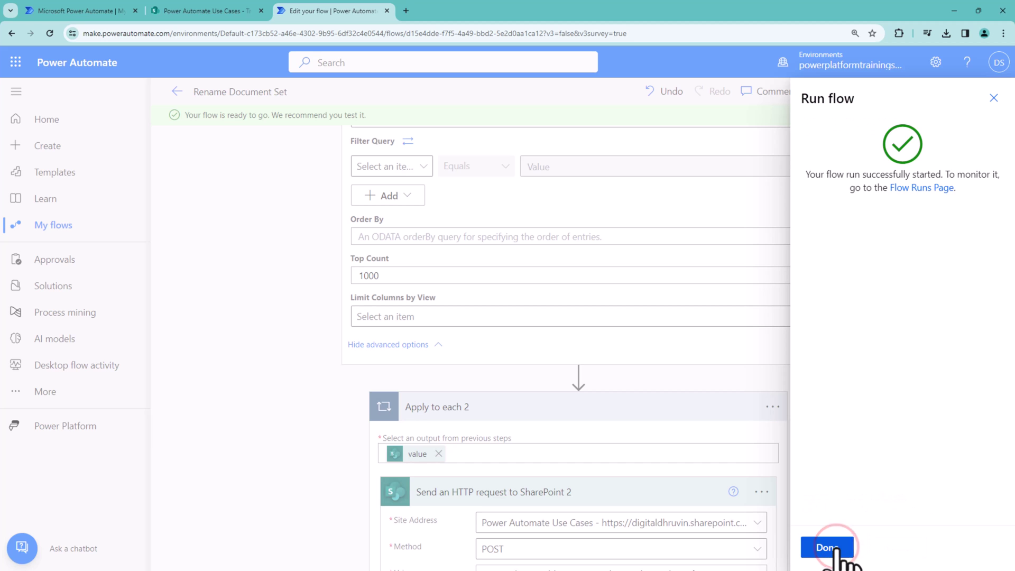
left_click(835, 548)
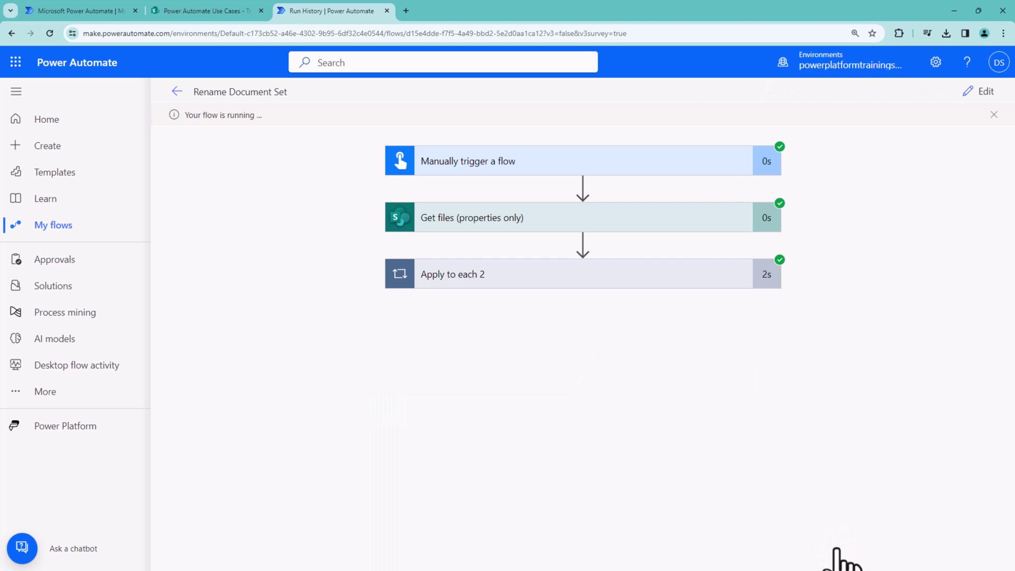
Refresh Travel Notifications and confirm T001, T002 and T003 now all end with -November.
left_click(201, 10)
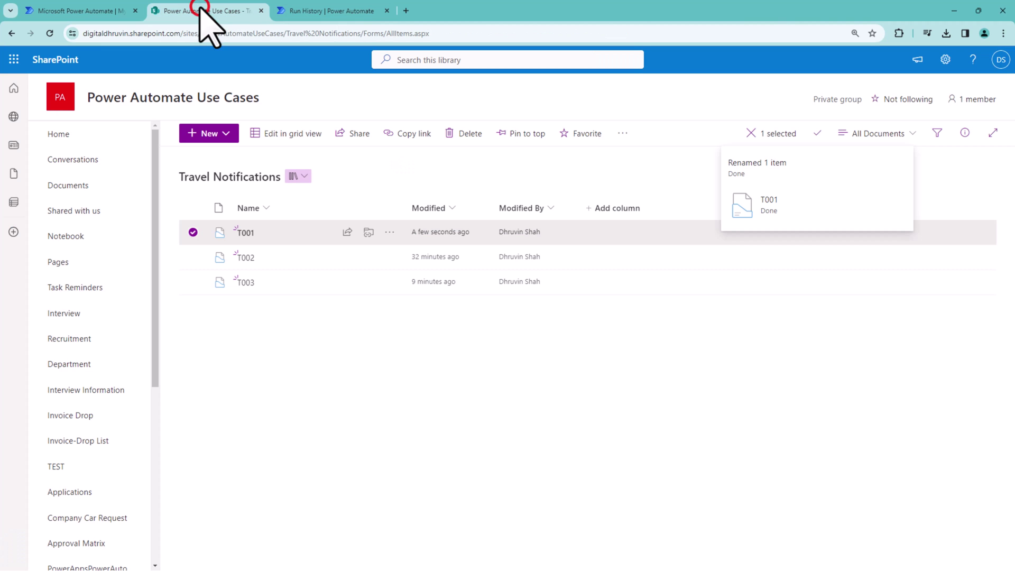
left_click(50, 33)
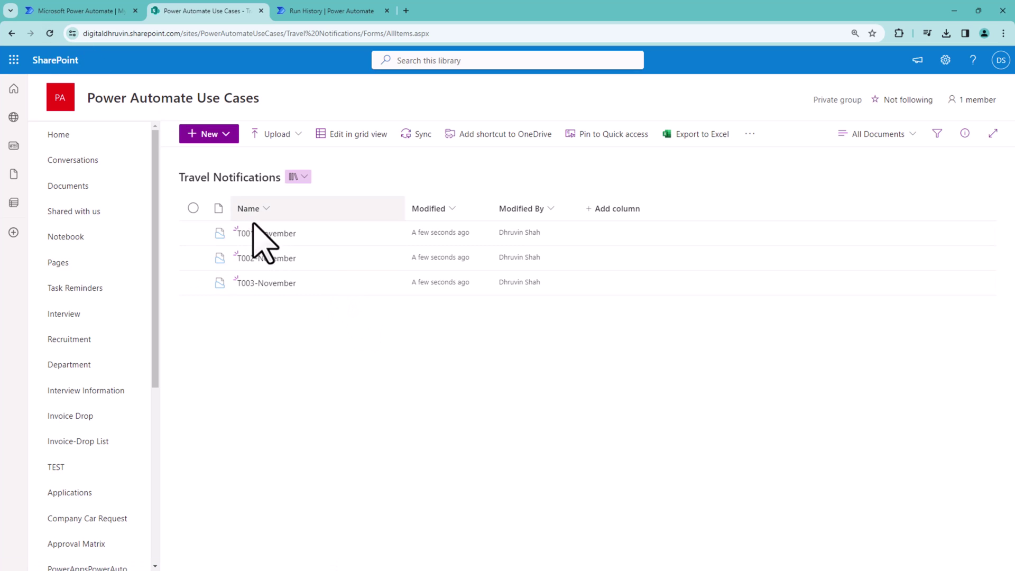
left_click(261, 232)
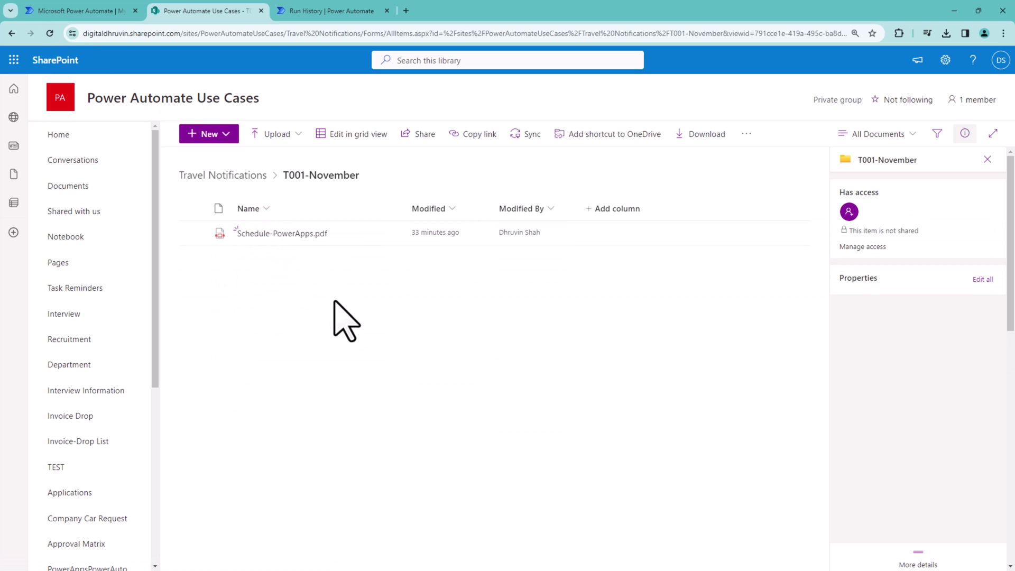
left_click(242, 178)
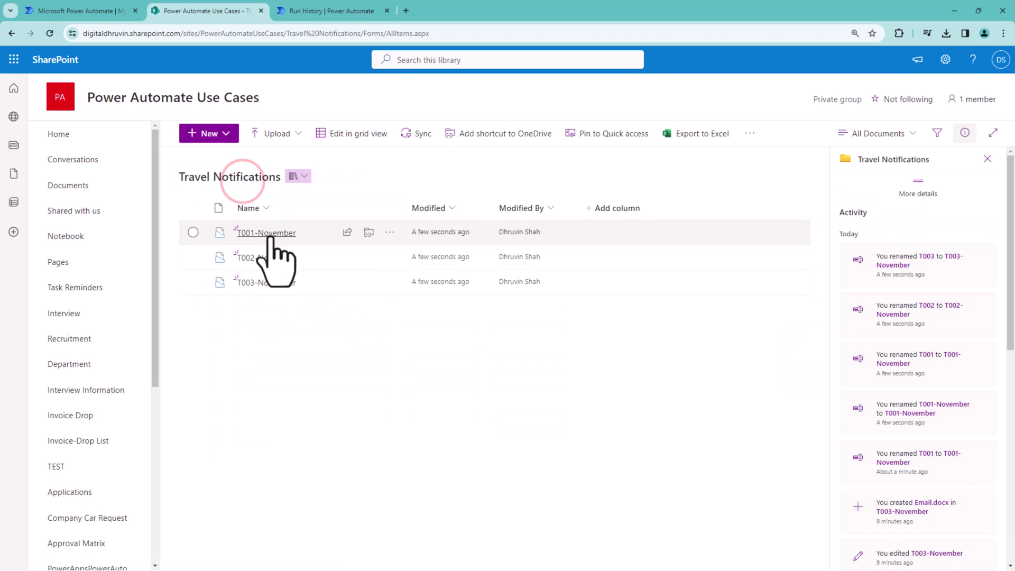